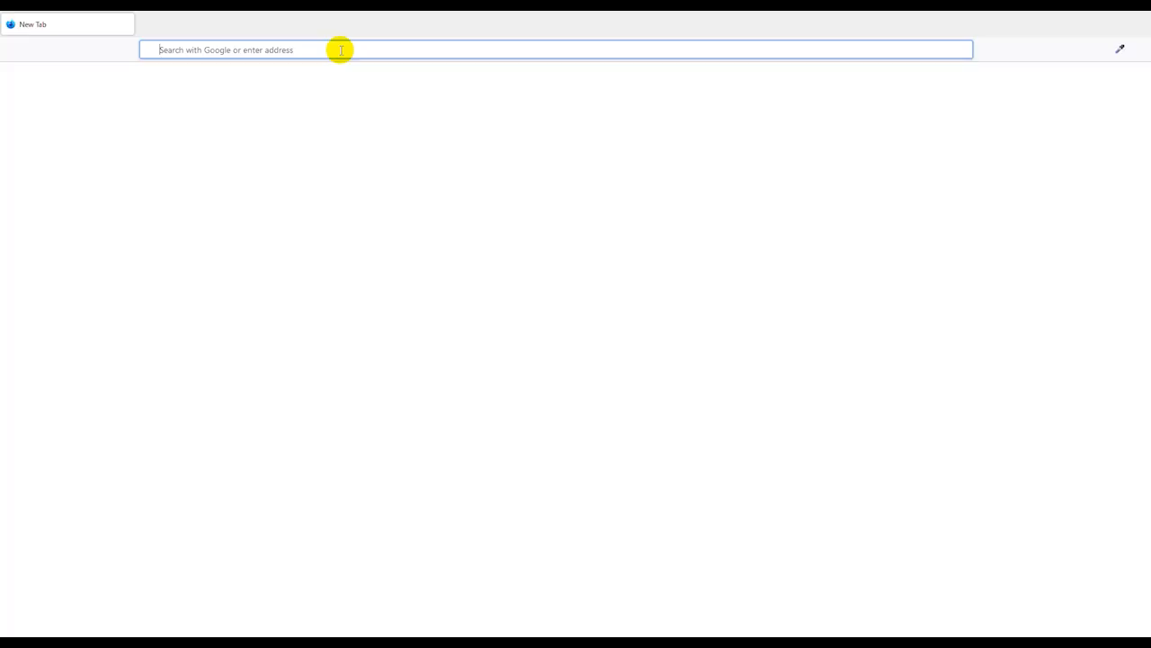
- Open the nnsw.gov.np/trade site, go to Online Submission and log in with the saved PAN and account password
left_click(341, 49)
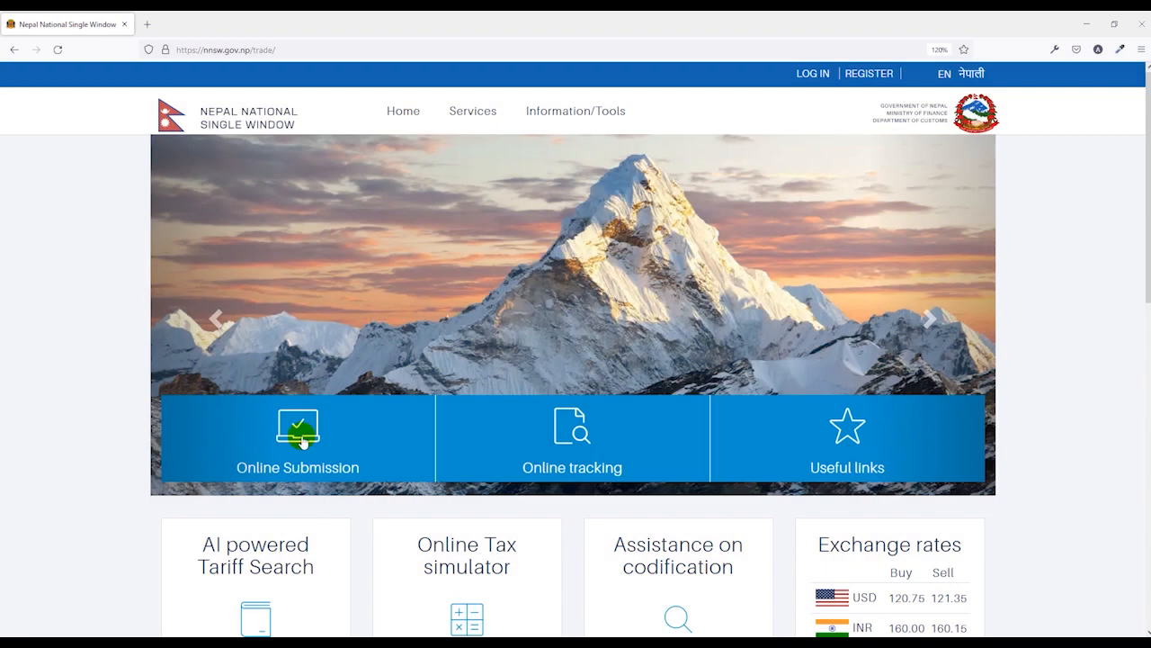
left_click(316, 474)
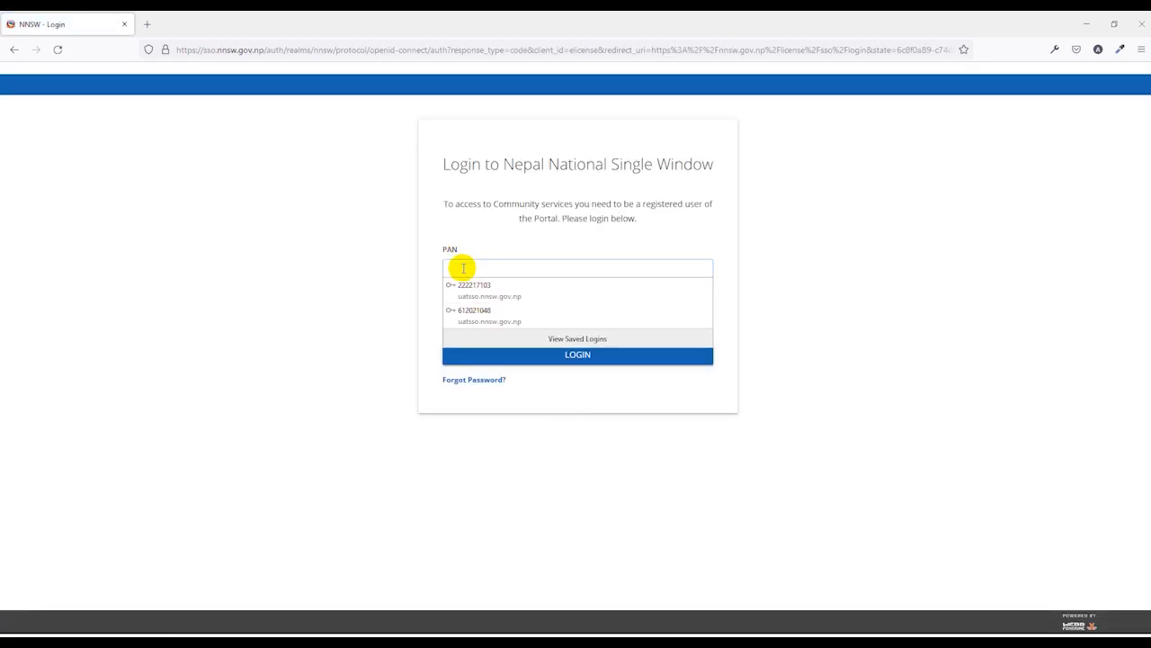
left_click(476, 314)
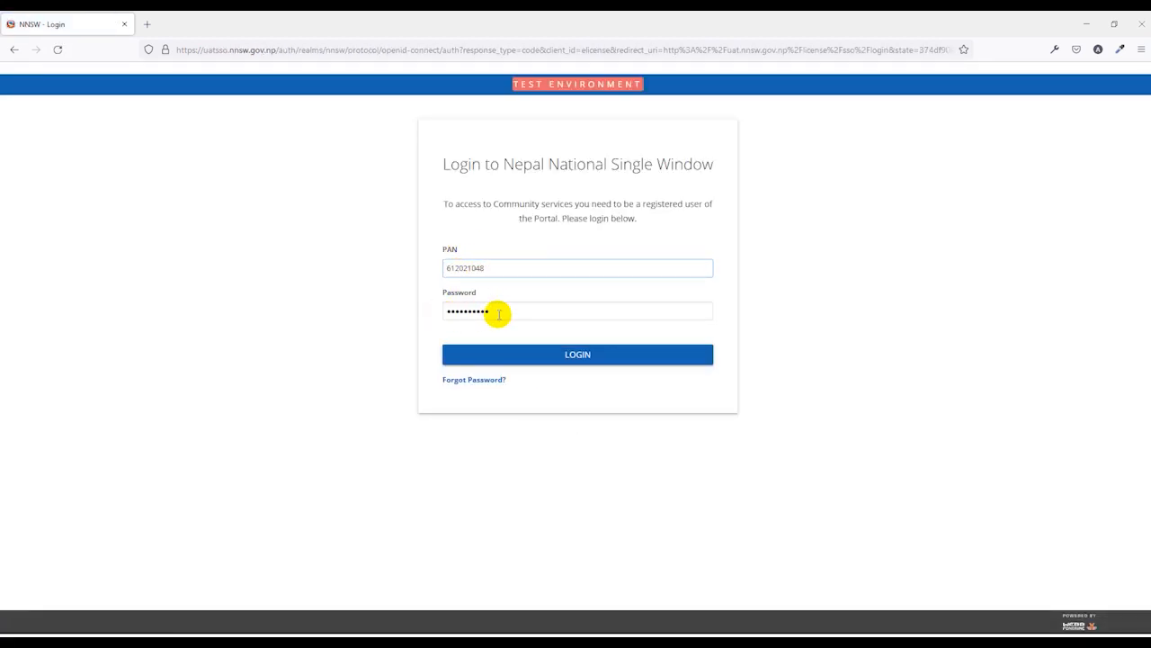
left_click(544, 365)
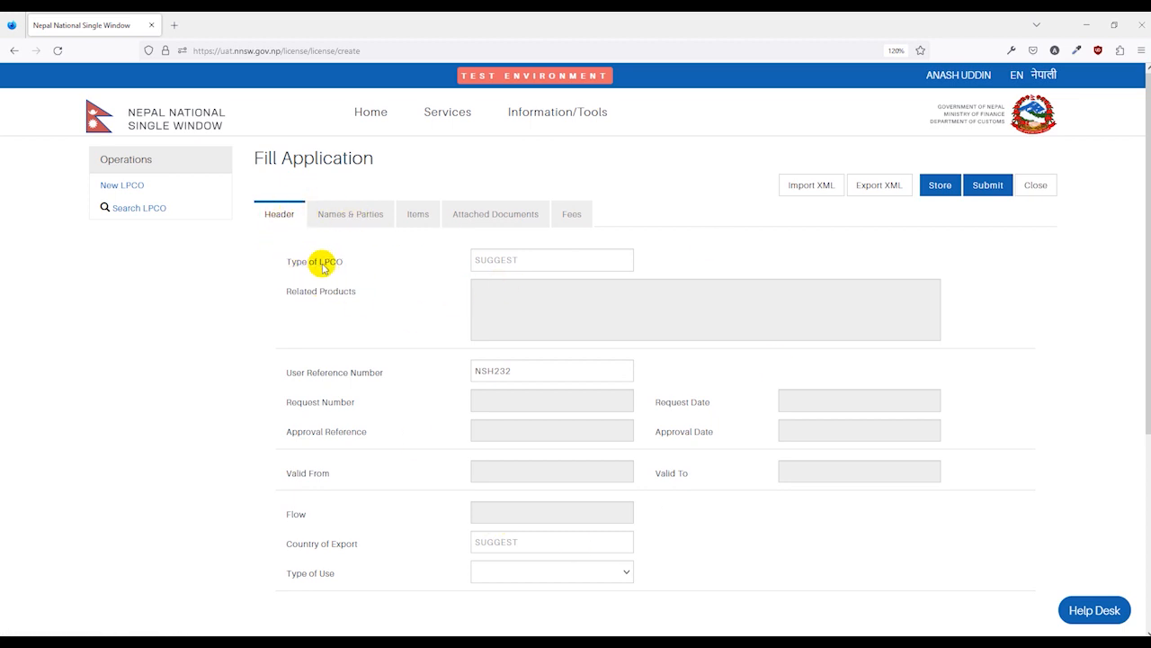
- Set the application's Type of LPCO to 932, Permit to import goods explicitly specified by Government of Nepal
left_click(508, 263)
type("932")
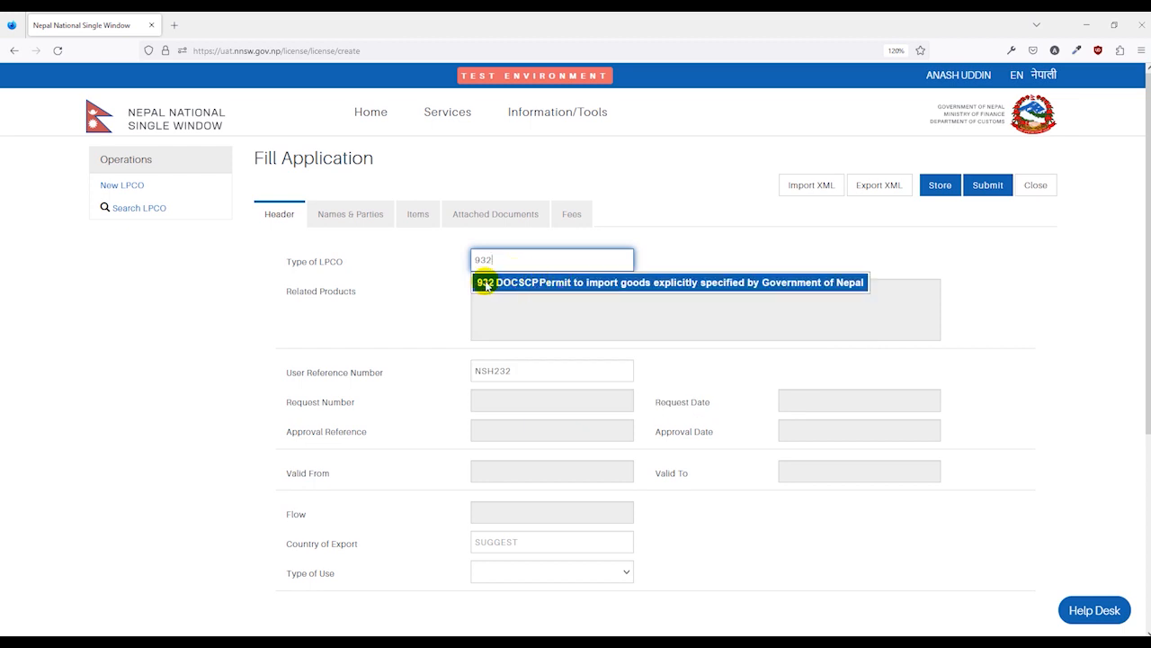
left_click(630, 284)
scroll(471, 340, "down", 1)
left_click(443, 335)
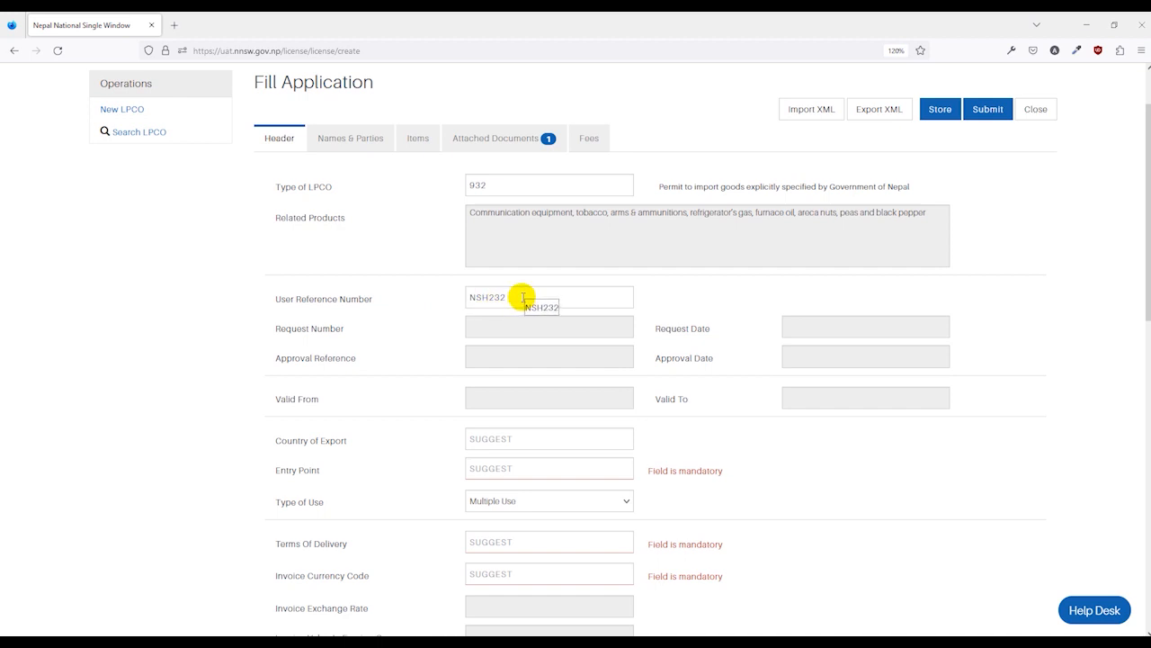
- Replace the User Reference Number in the application header with A123
left_click_drag(523, 298, 454, 306)
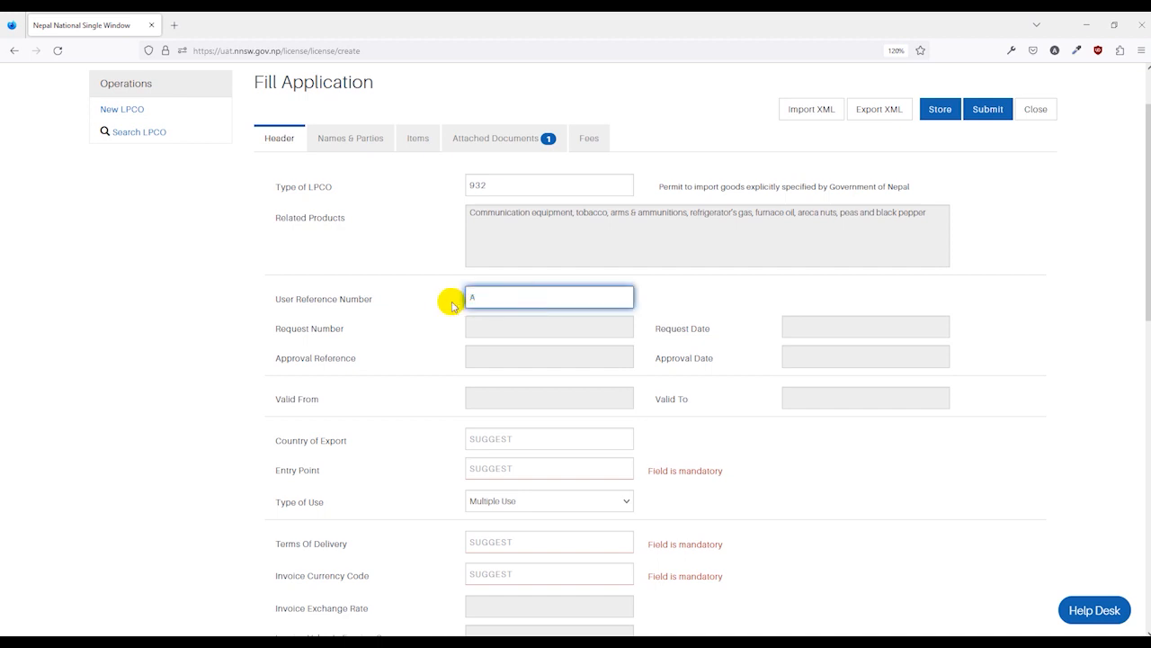
type("A123")
left_click(441, 296)
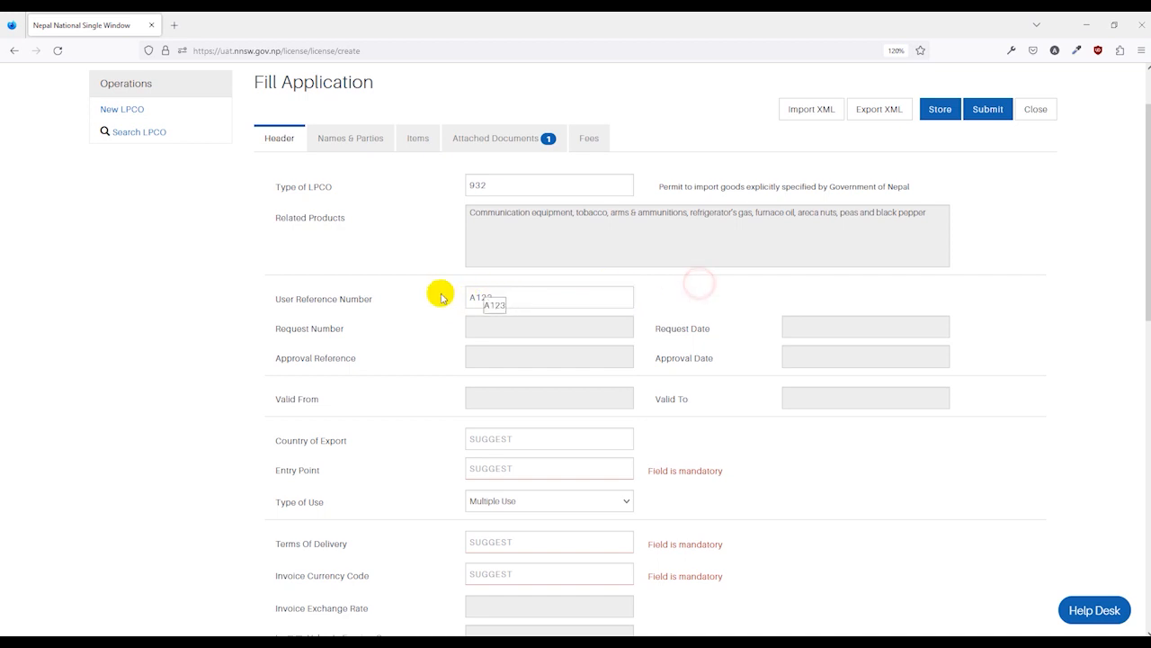
- Set the Country of Export to IN (India)
scroll(413, 288, "down", 1)
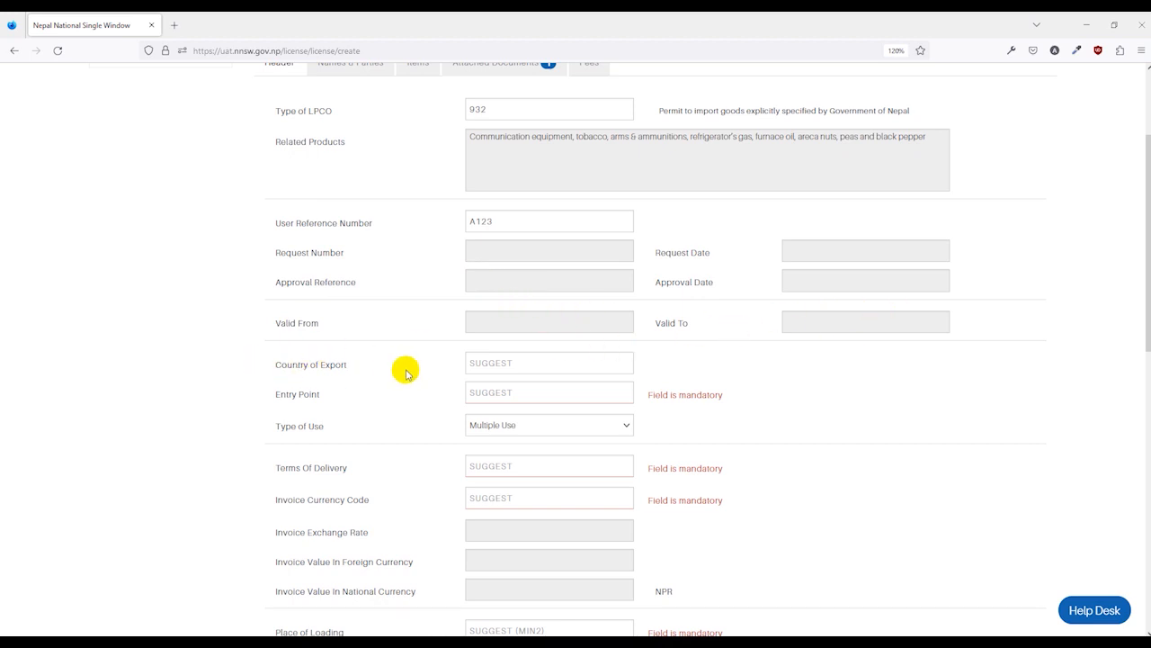
scroll(405, 370, "down", 2)
left_click(494, 288)
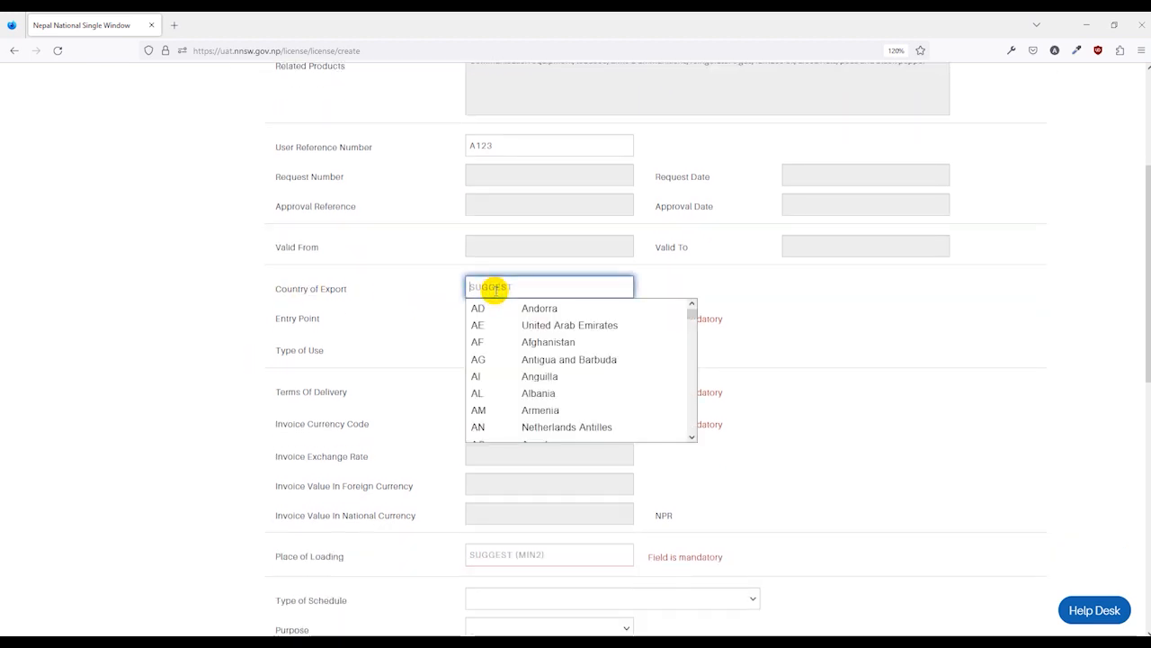
key("Return")
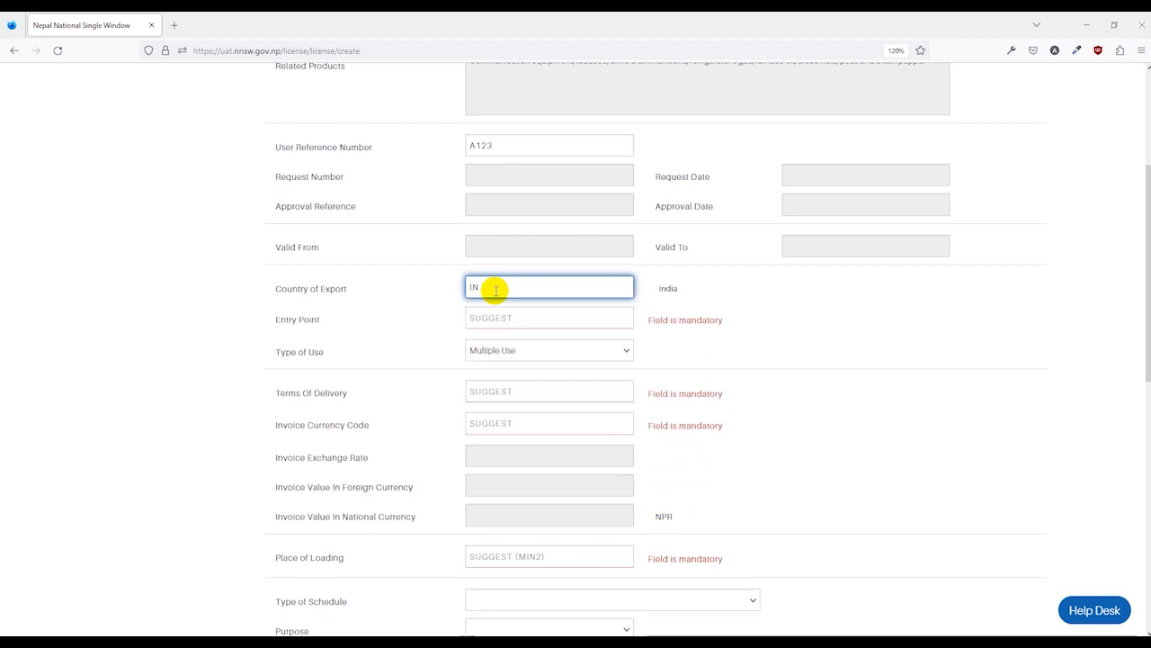
- Set the Entry Point to BRJ04, Birgunj Customs Office, ICP - Gate, and choose Multiple Use as the Type of Use
left_click(412, 327)
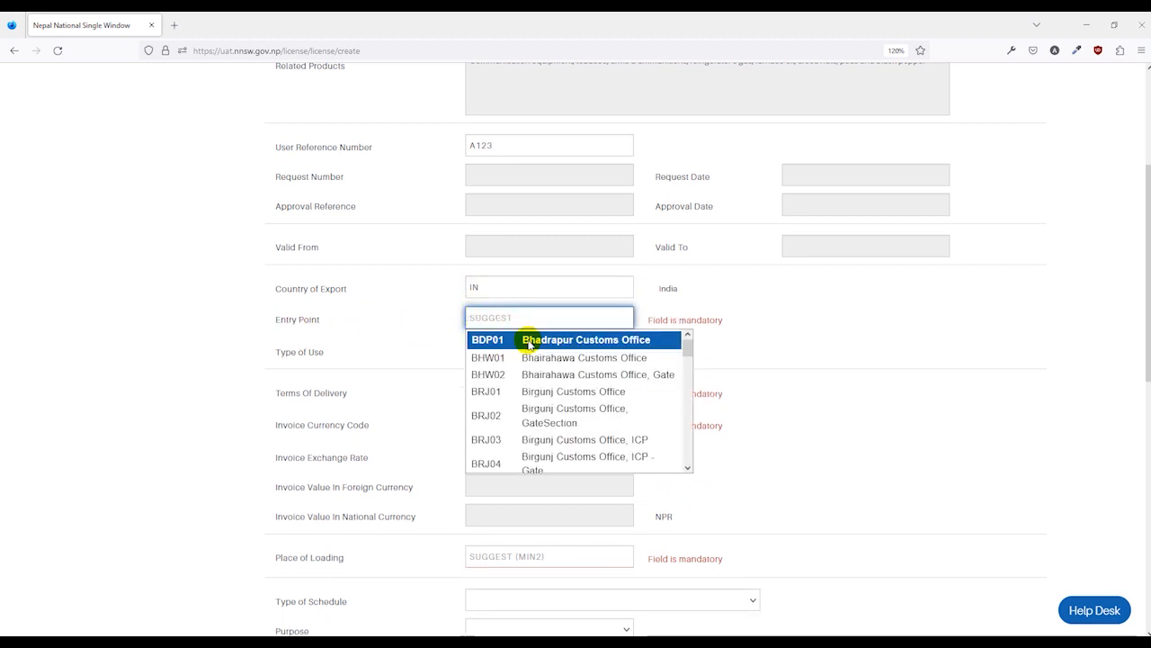
type("BRJ")
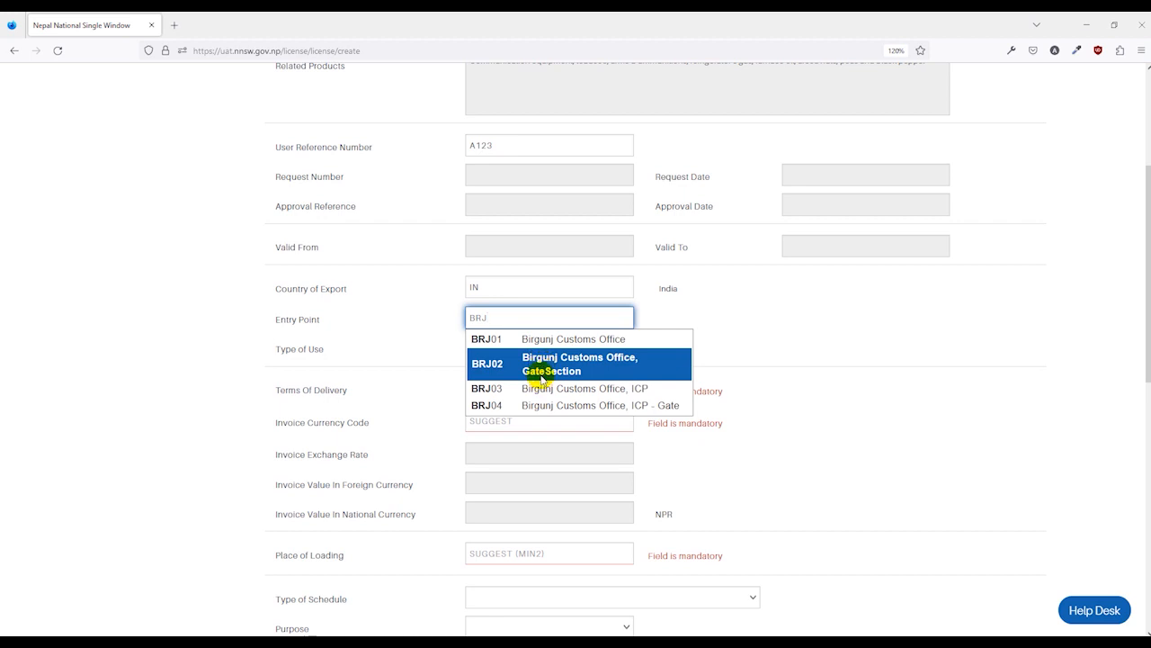
left_click(532, 405)
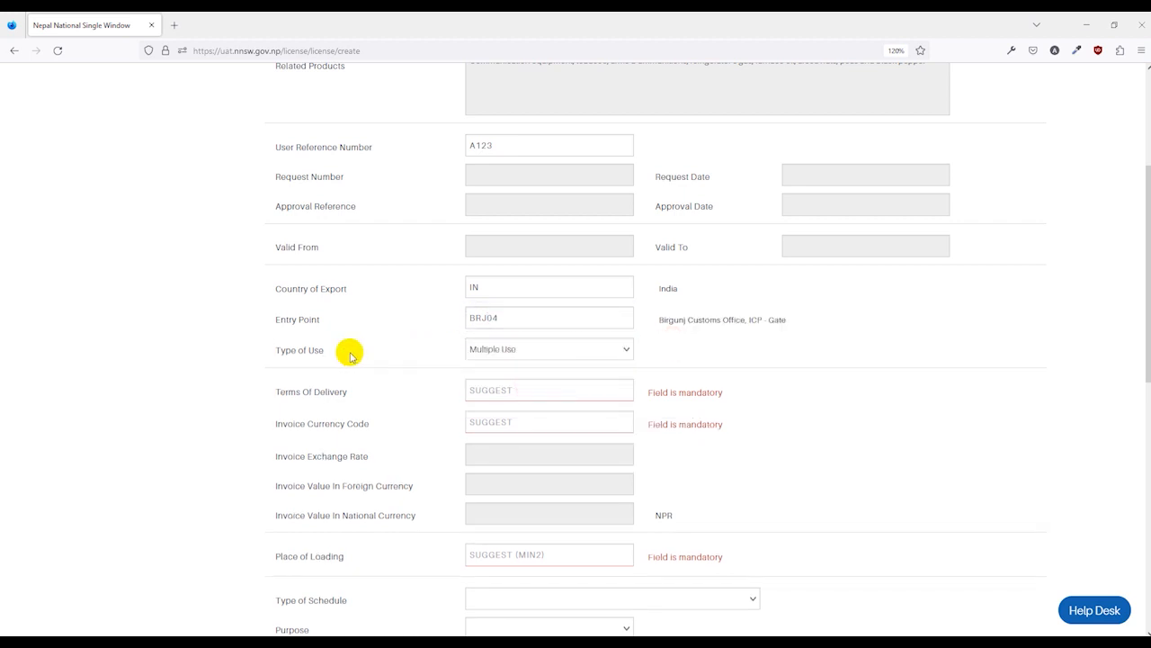
left_click(530, 351)
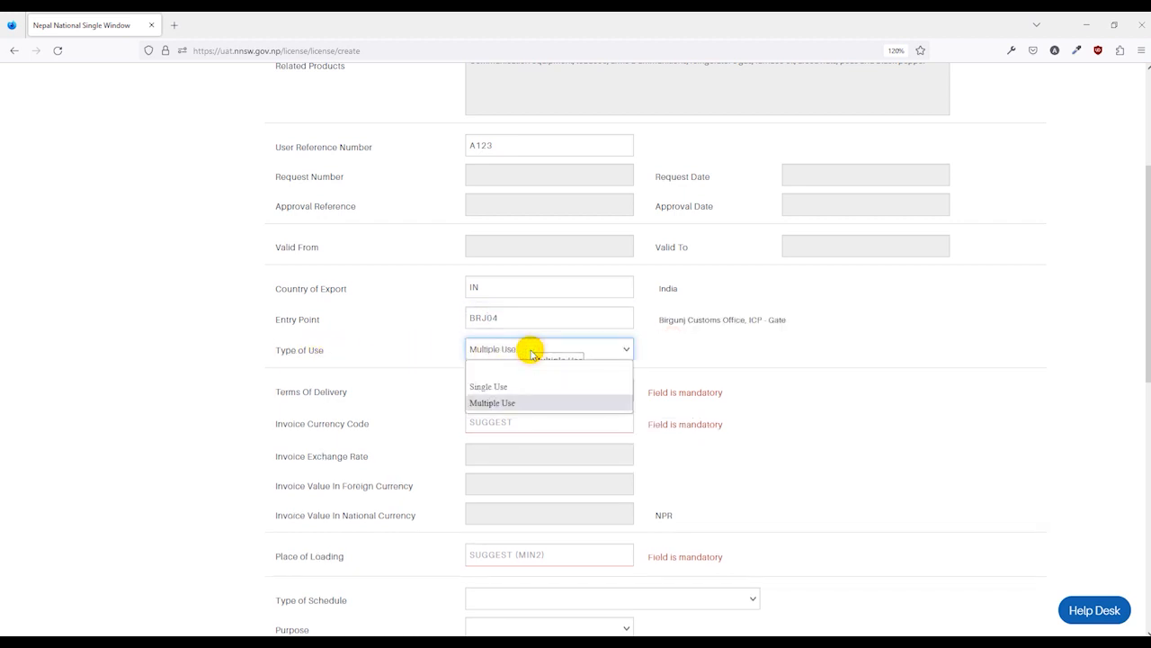
left_click(510, 403)
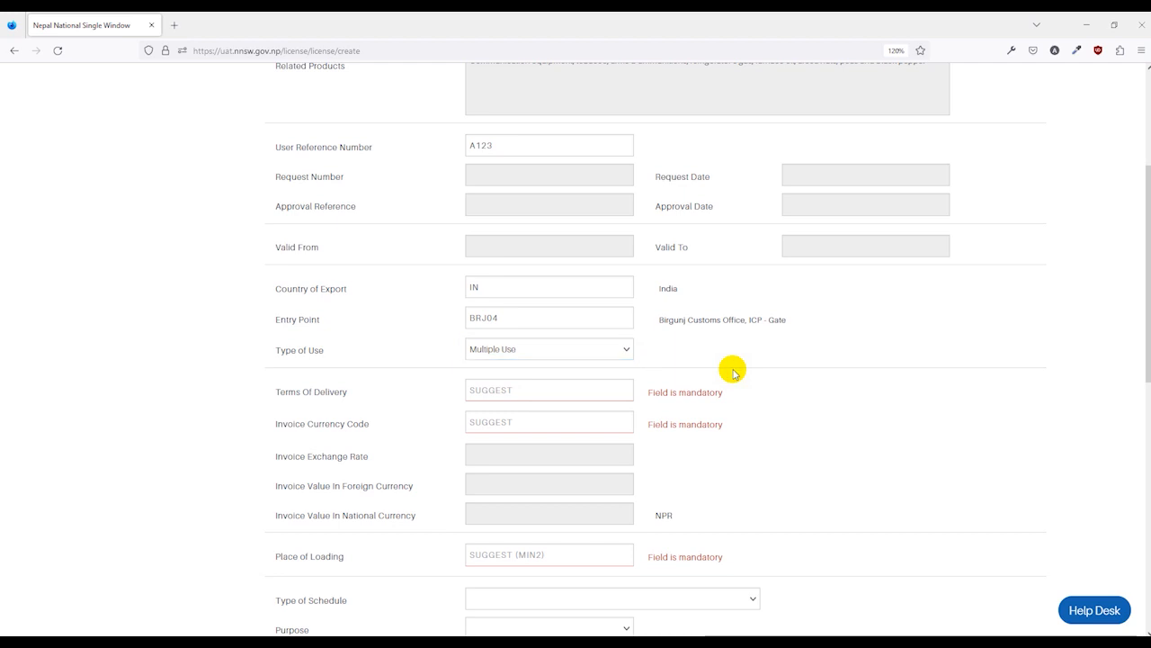
- Set the Terms Of Delivery to CFR (Cost and freight) and the Invoice Currency Code to INR (Indian Rupee)
scroll(561, 350, "down", 2)
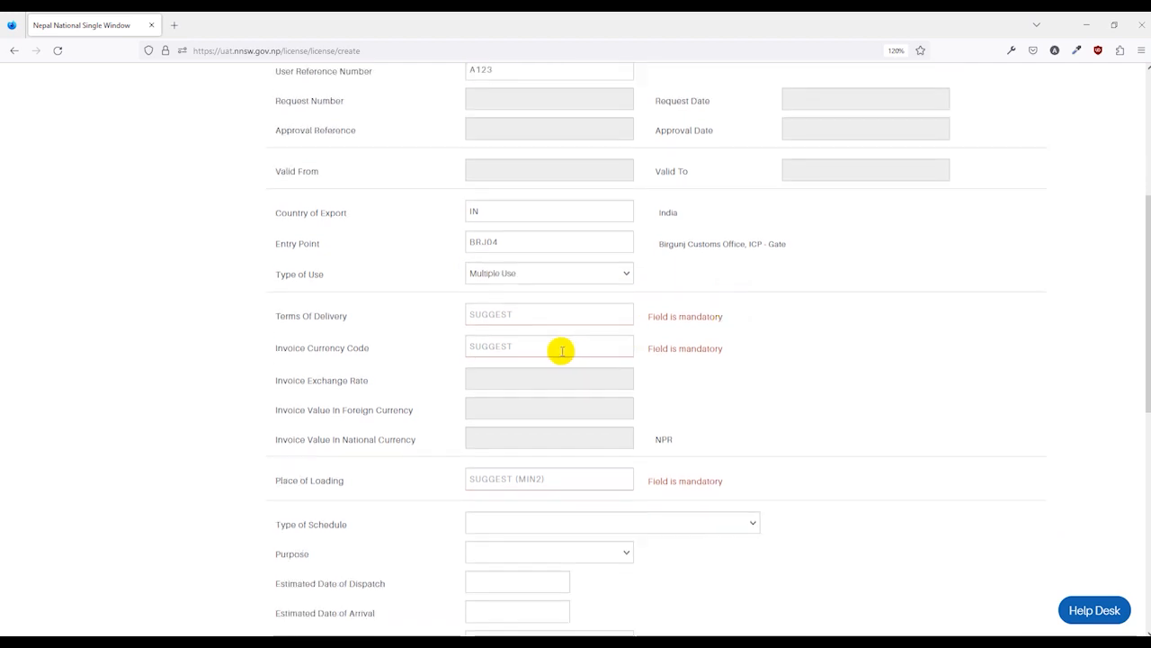
left_click(532, 312)
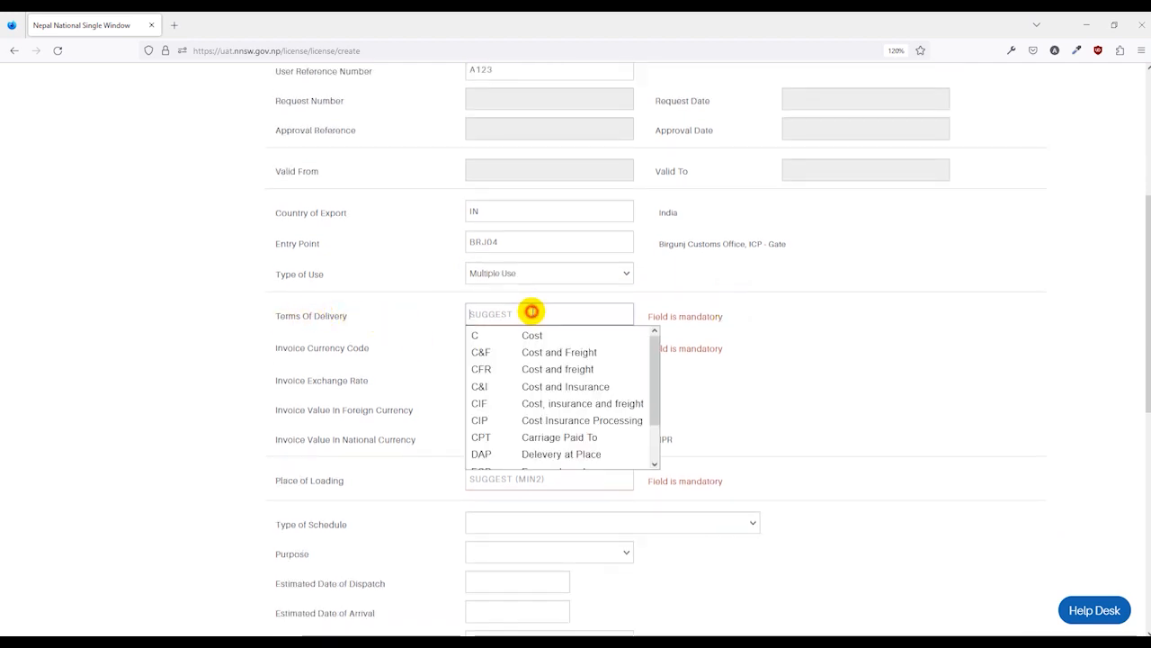
left_click(526, 369)
left_click(540, 346)
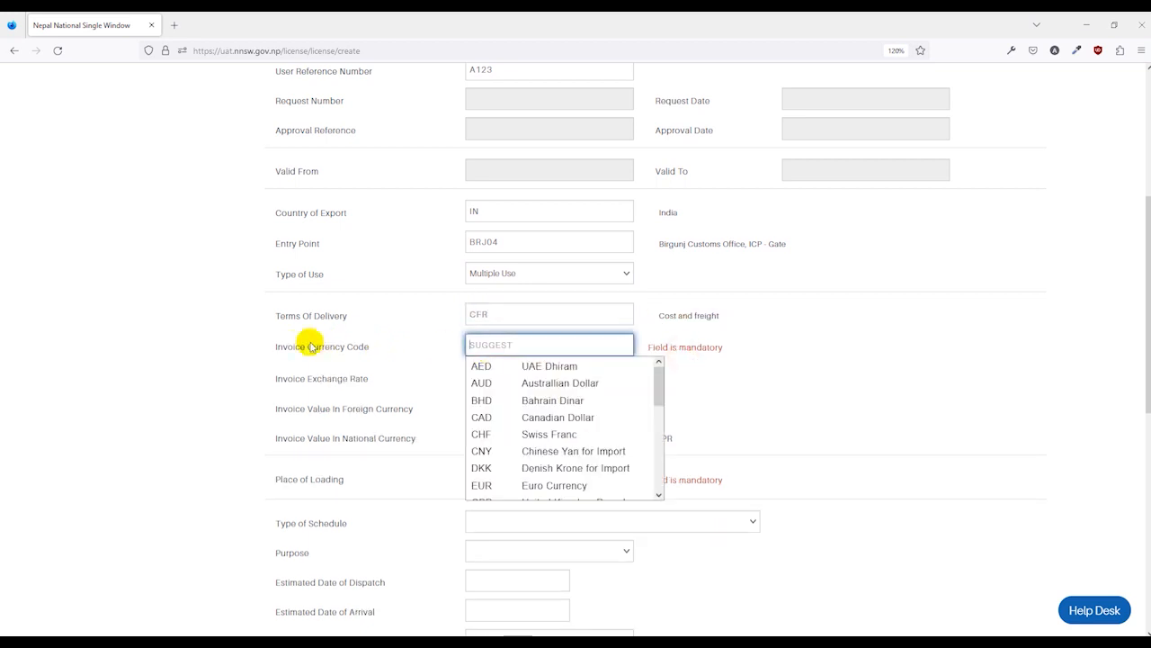
type("INR")
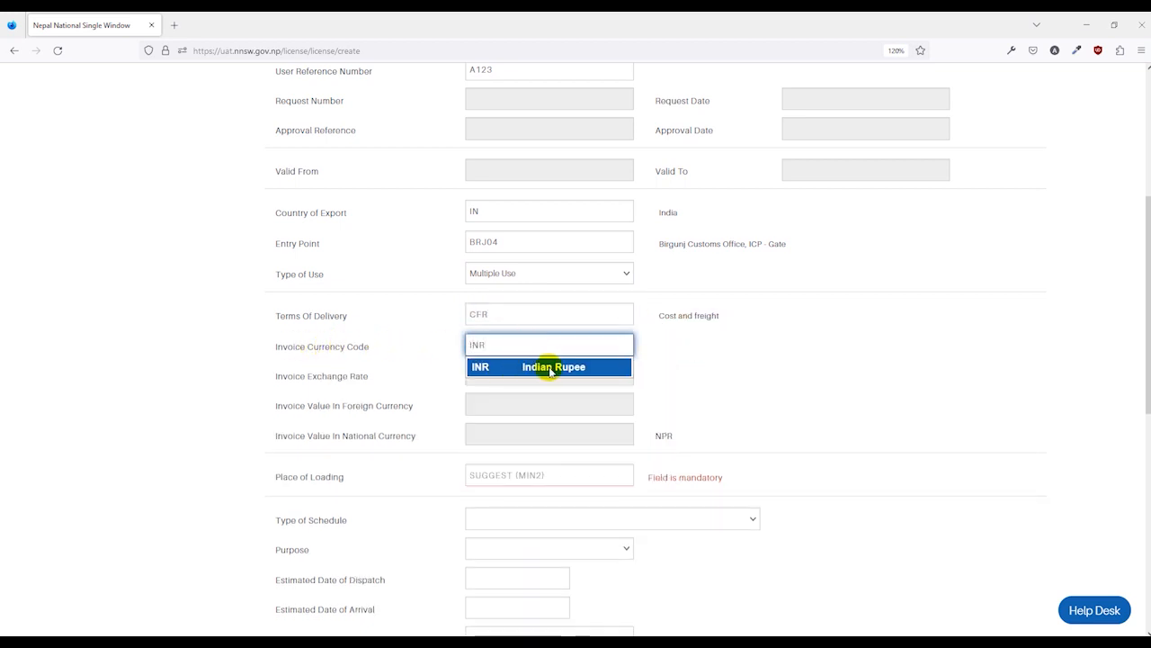
left_click(551, 367)
- Set the Place of Loading to INKNT (Karnatak)
scroll(740, 388, "down", 1)
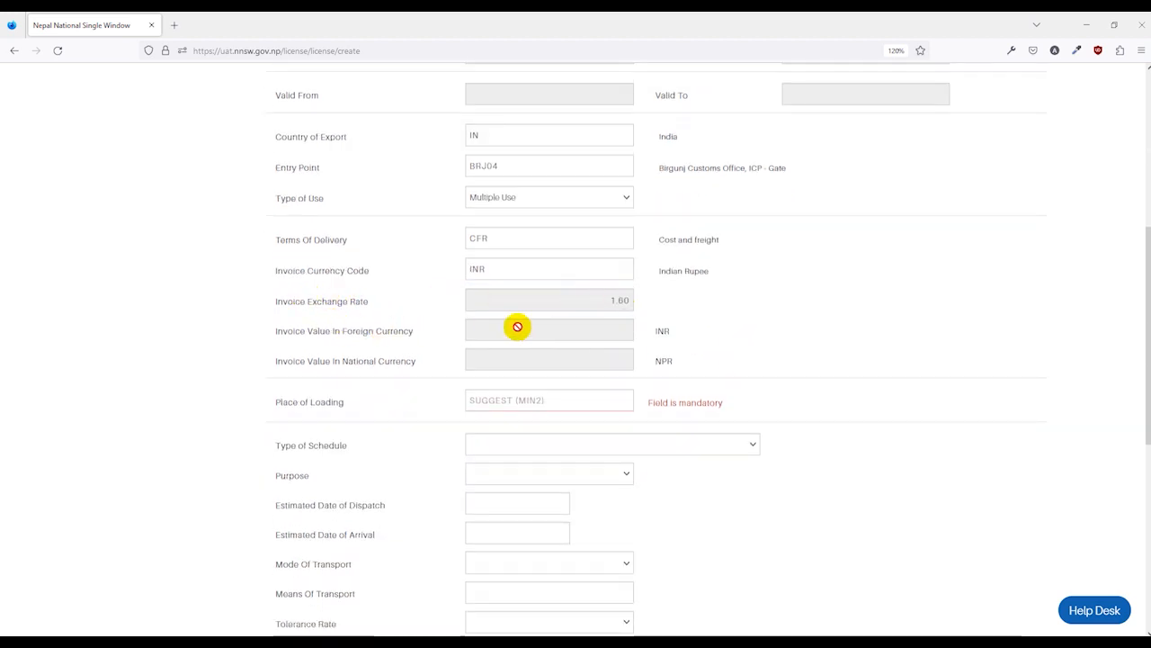
scroll(300, 337, "down", 1)
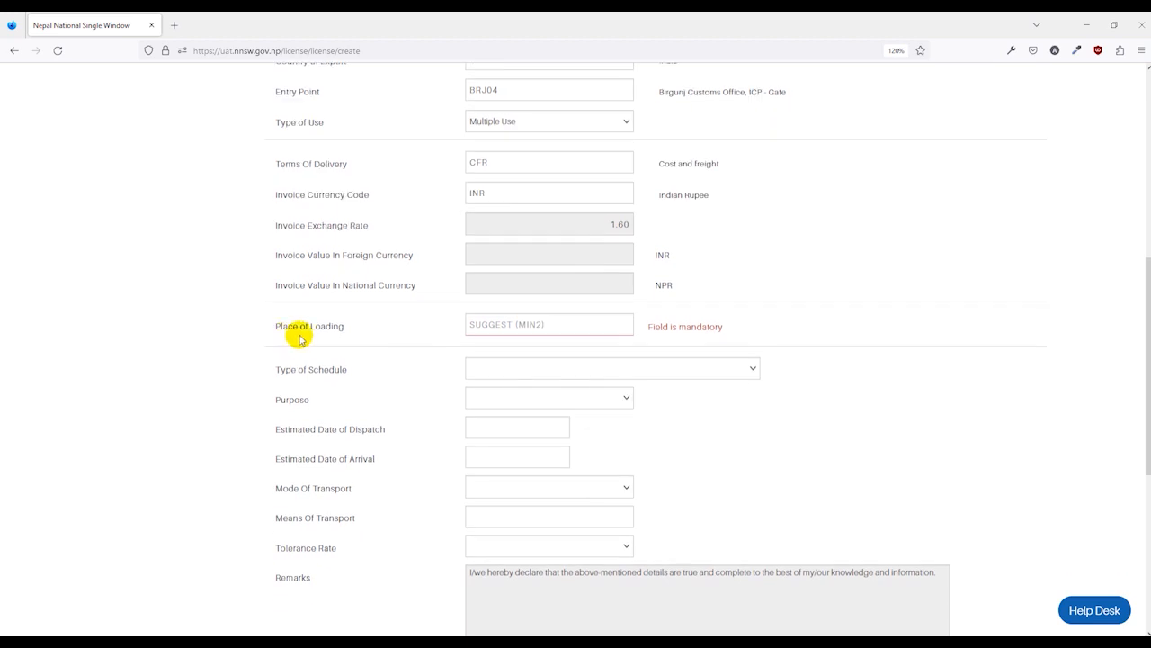
left_click(514, 323)
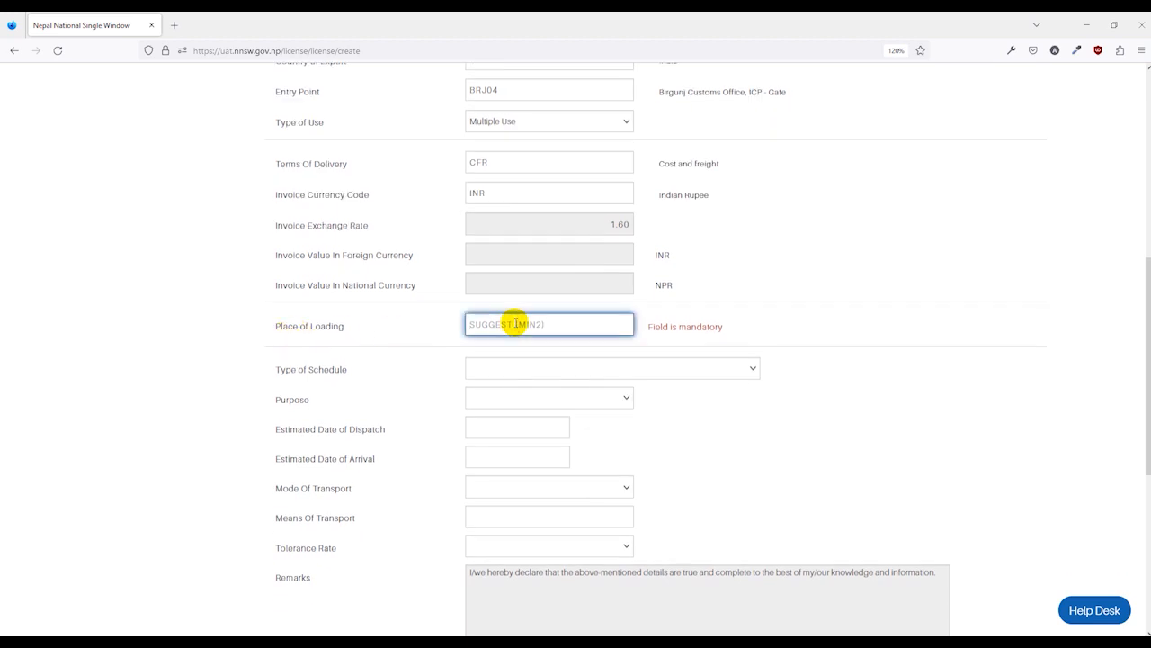
type("NO")
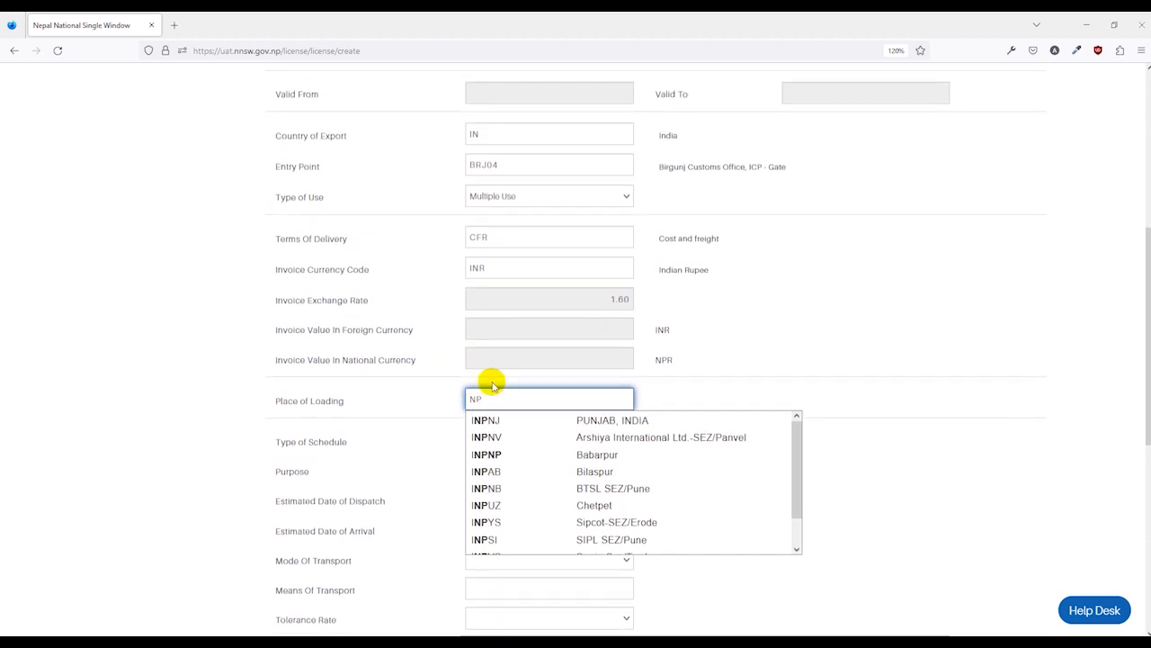
type("I")
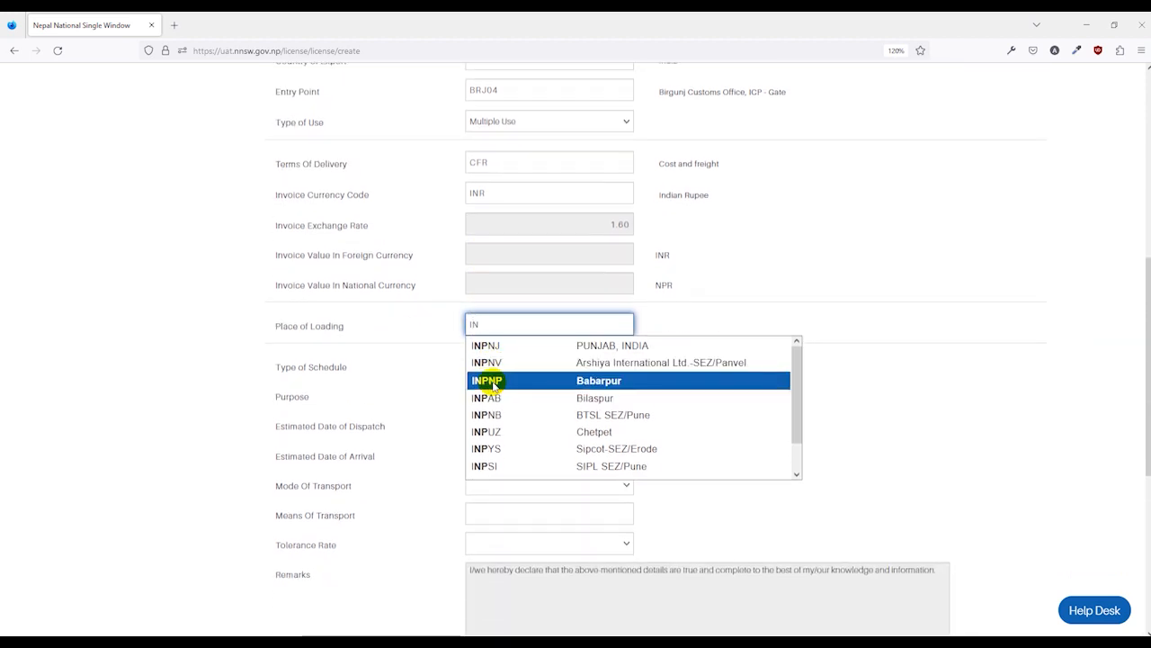
left_click(574, 410)
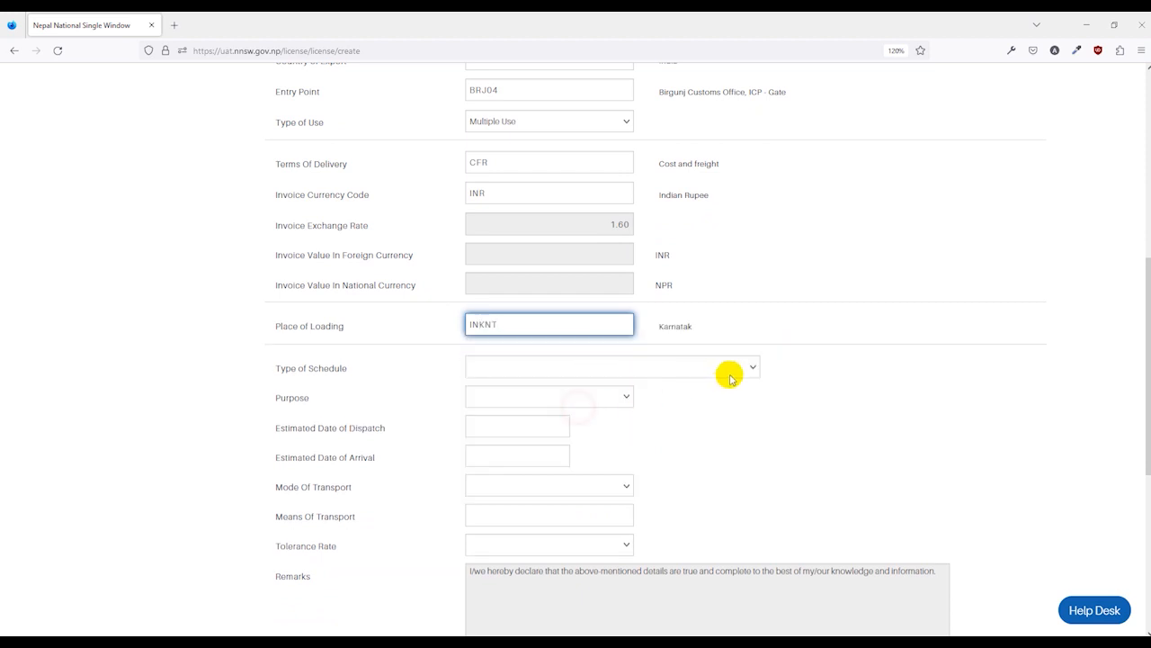
- Set the Type of Schedule to Permit to Import Quantitative Restrictive Goods and the Purpose to Commercial
left_click(728, 376)
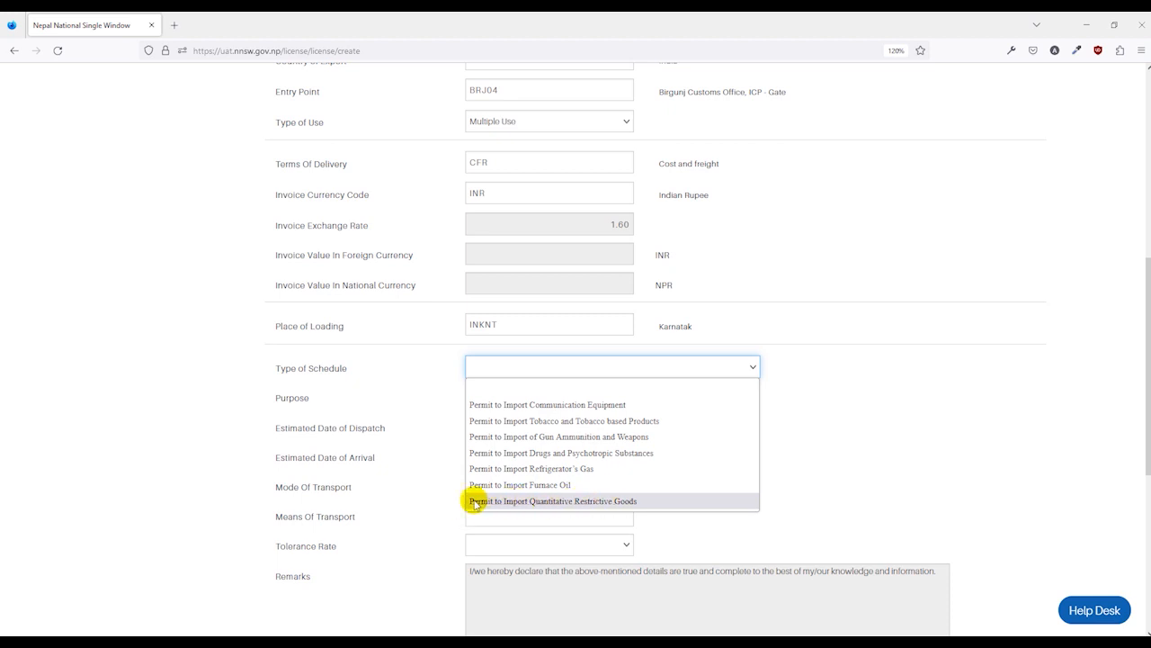
left_click(583, 507)
left_click(558, 397)
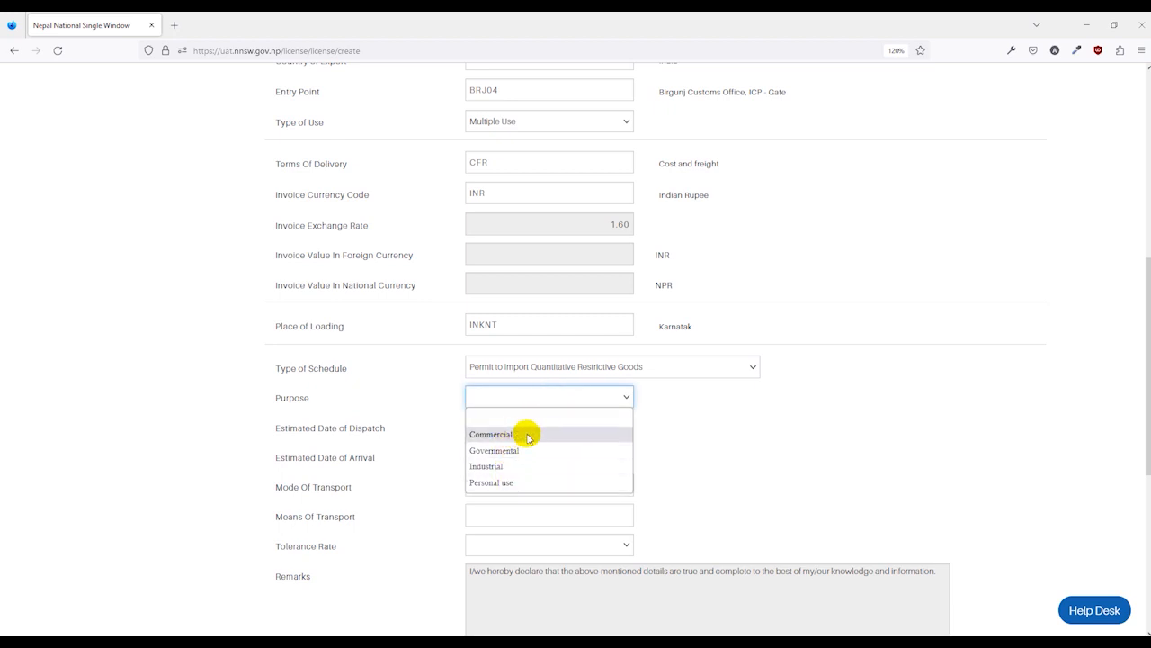
left_click(661, 429)
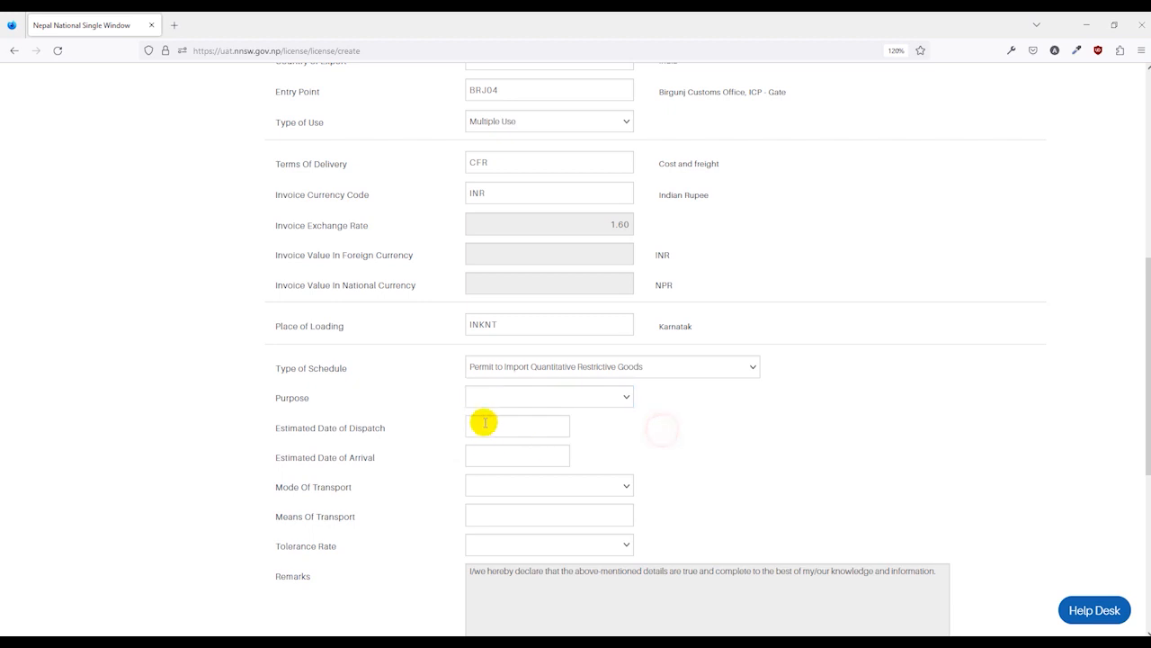
left_click(540, 396)
left_click(506, 430)
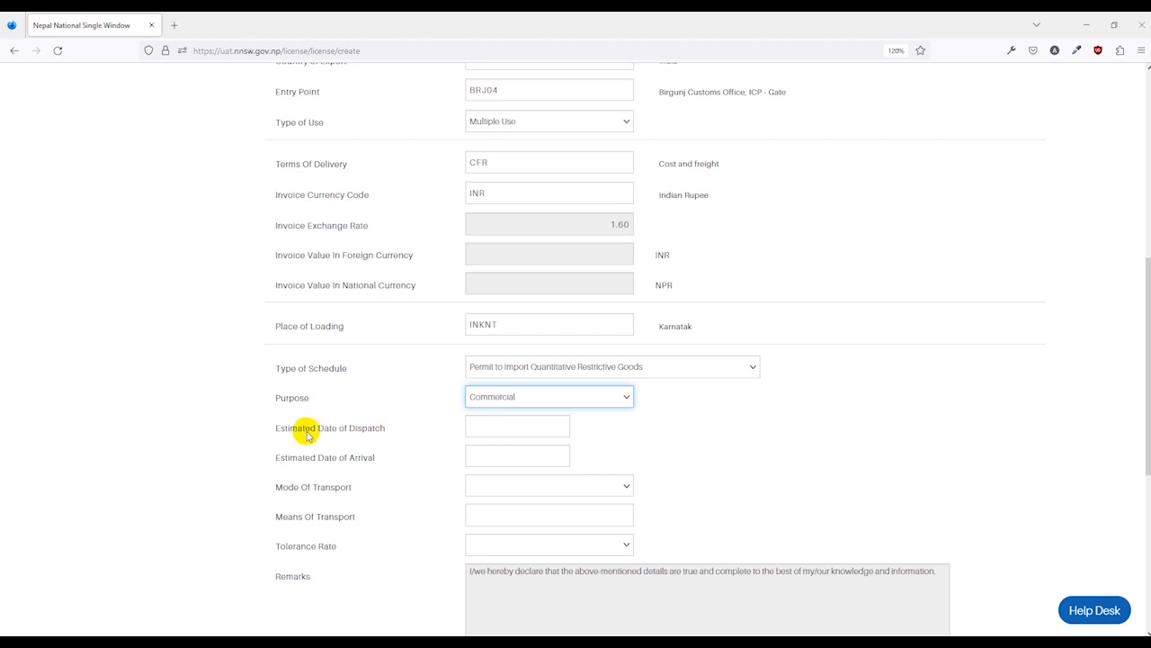
- Set the Estimated Date of Dispatch to 18/01/2023 and the Estimated Date of Arrival to 22/01/2023
left_click(507, 426)
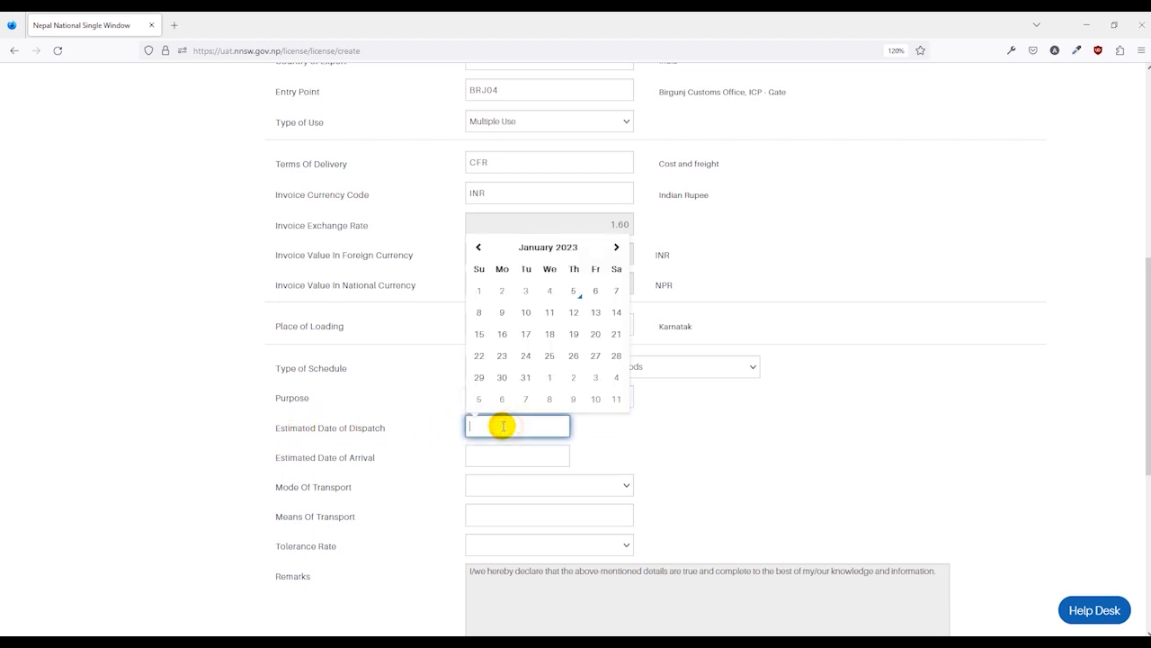
left_click(550, 334)
left_click(501, 455)
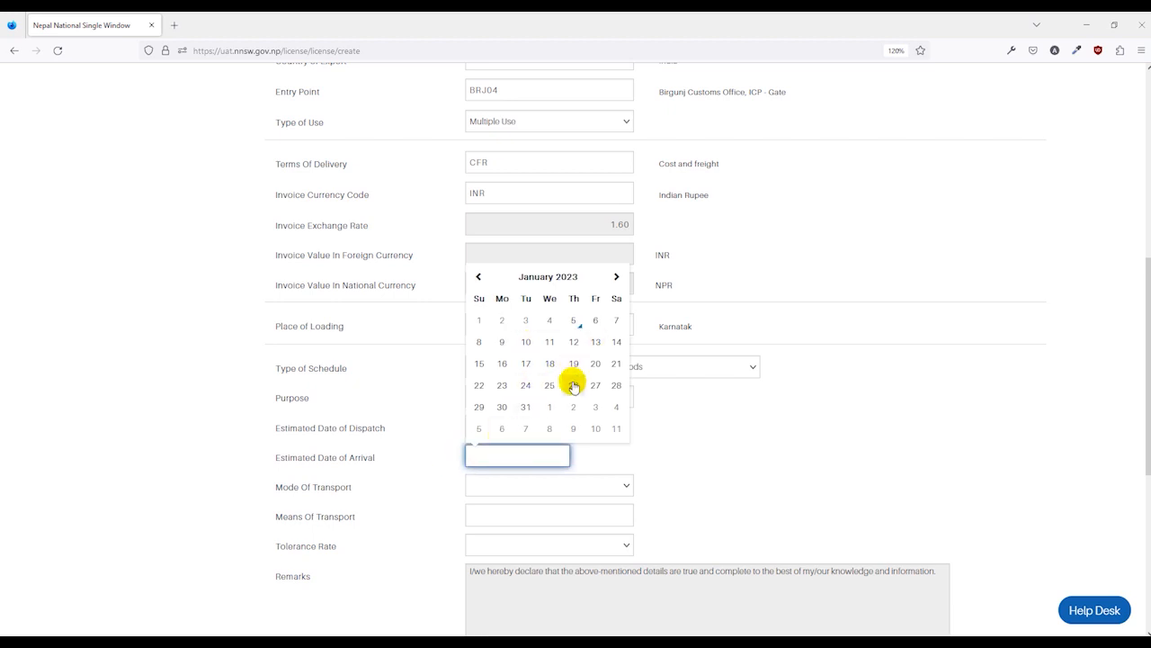
left_click(479, 385)
- Set the Mode Of Transport to Road Vehicle
scroll(557, 443, "down", 2)
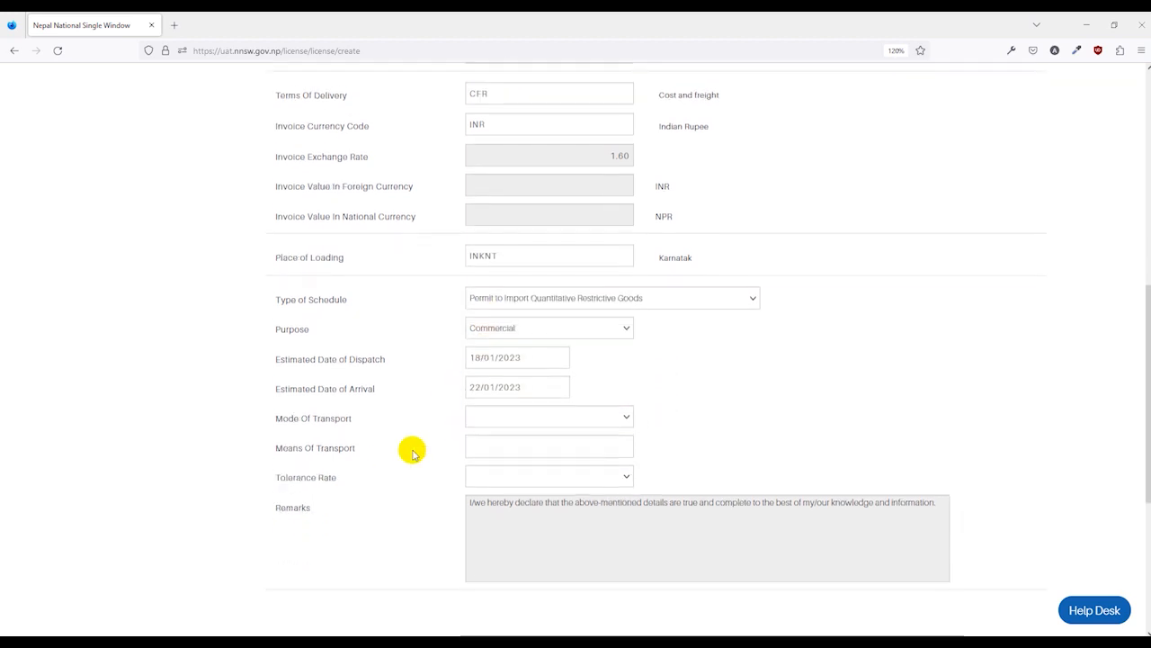
left_click(517, 409)
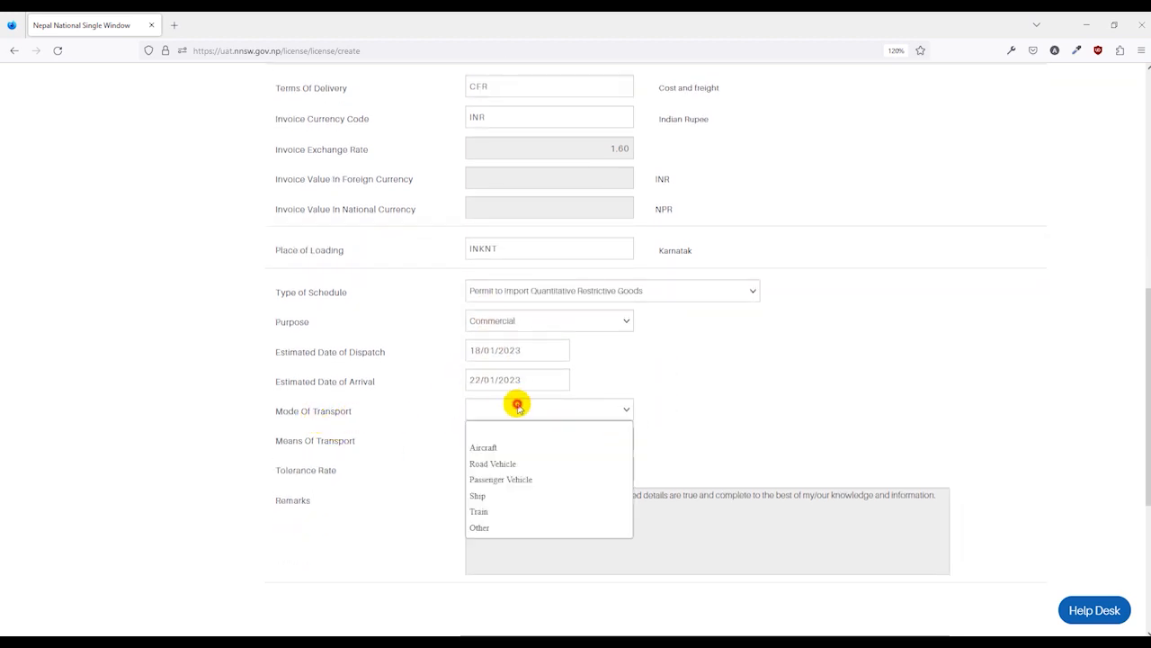
left_click(493, 464)
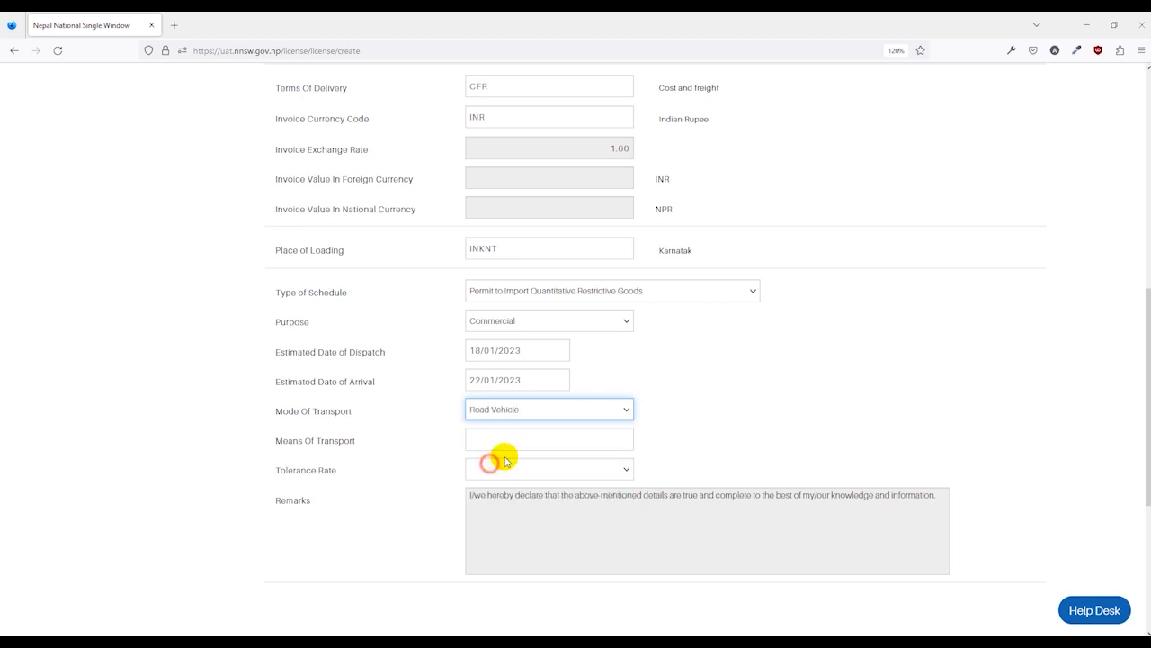
- Enter Truck No. 12345 as the Means Of Transport and set the Tolerance Rate to 10%
left_click(517, 438)
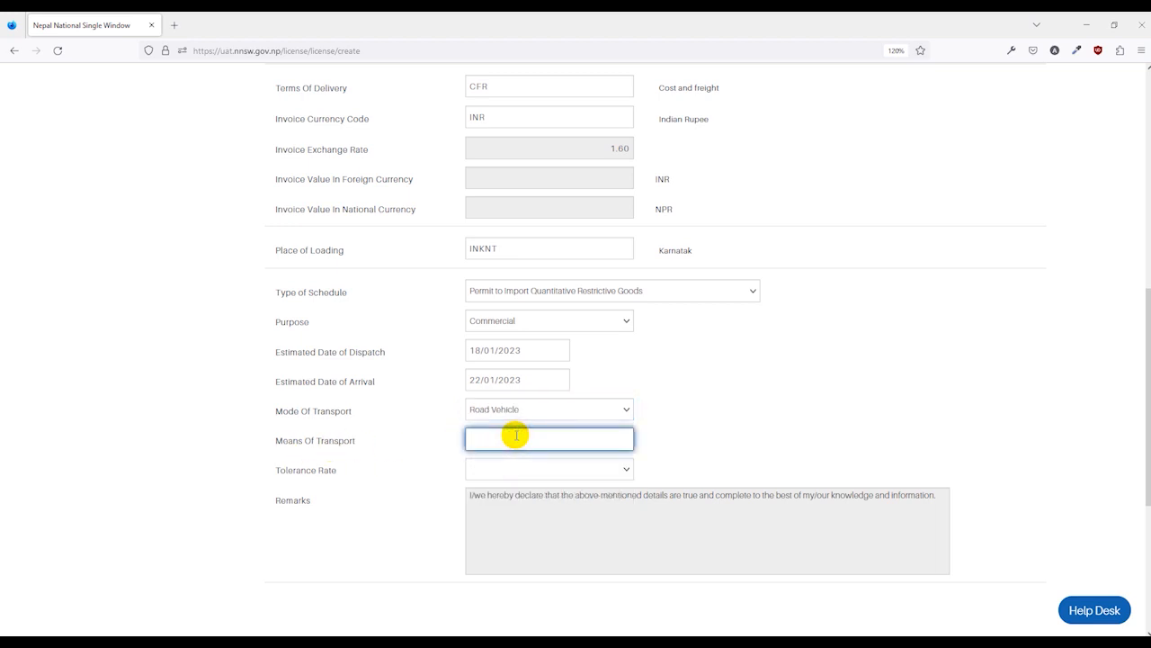
type("Truck No. 12345")
left_click(793, 380)
left_click(522, 472)
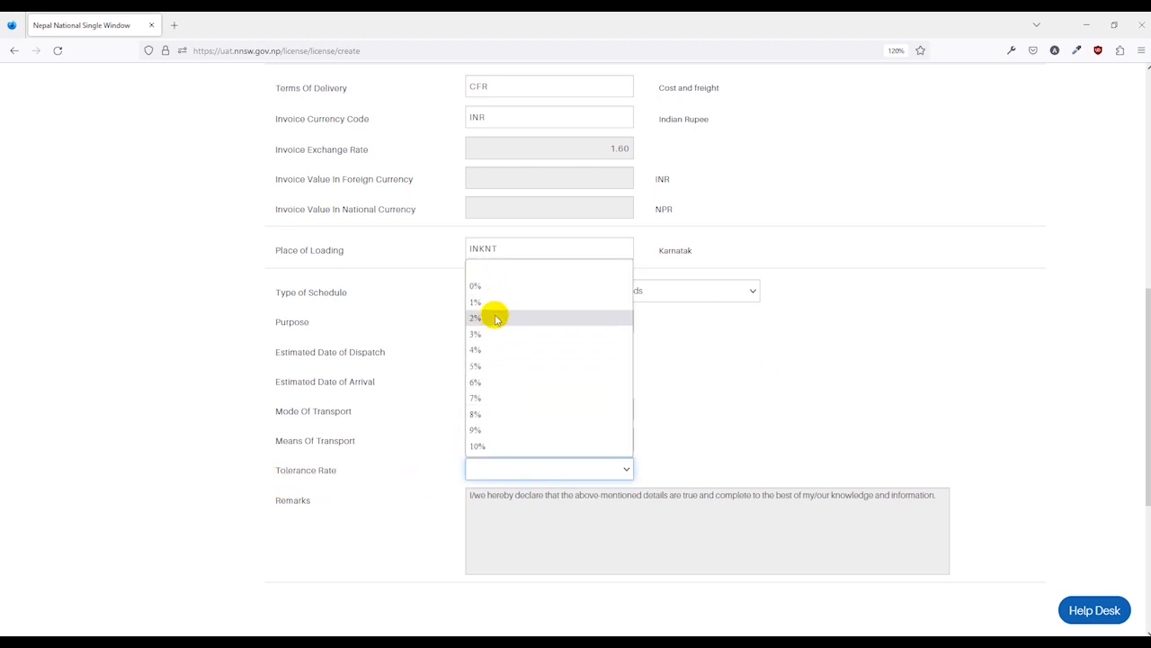
left_click(481, 445)
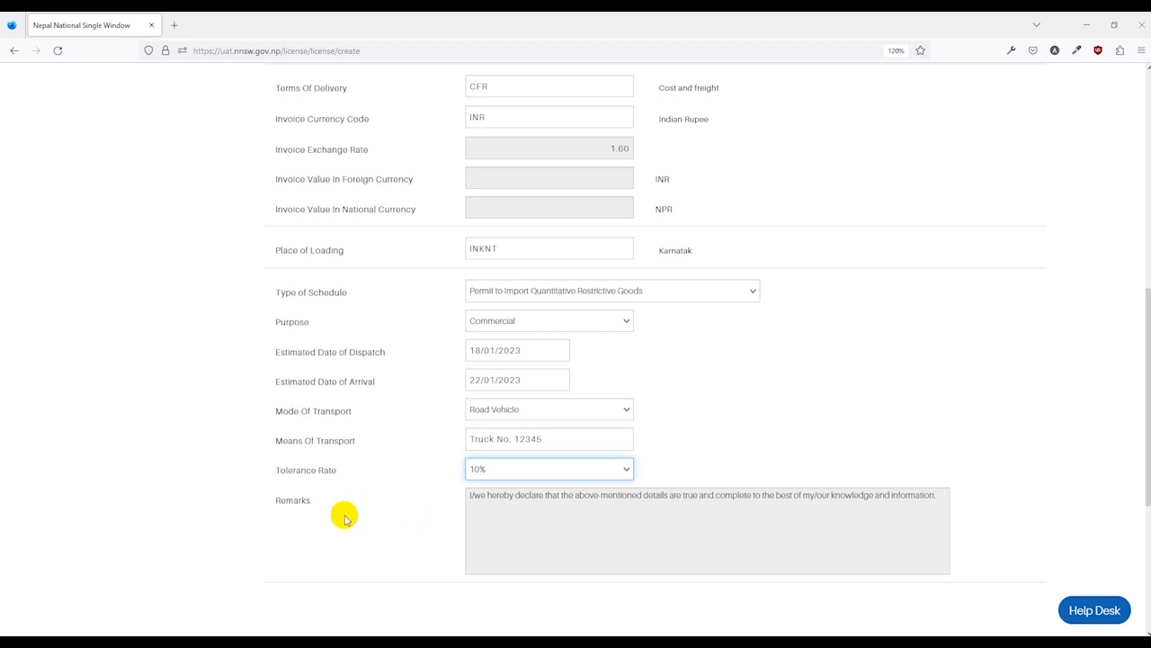
left_click_drag(476, 495, 827, 482)
- Set the Purpose to Governmental and the Source of Foreign Currency to Government of Nepal
left_click(496, 325)
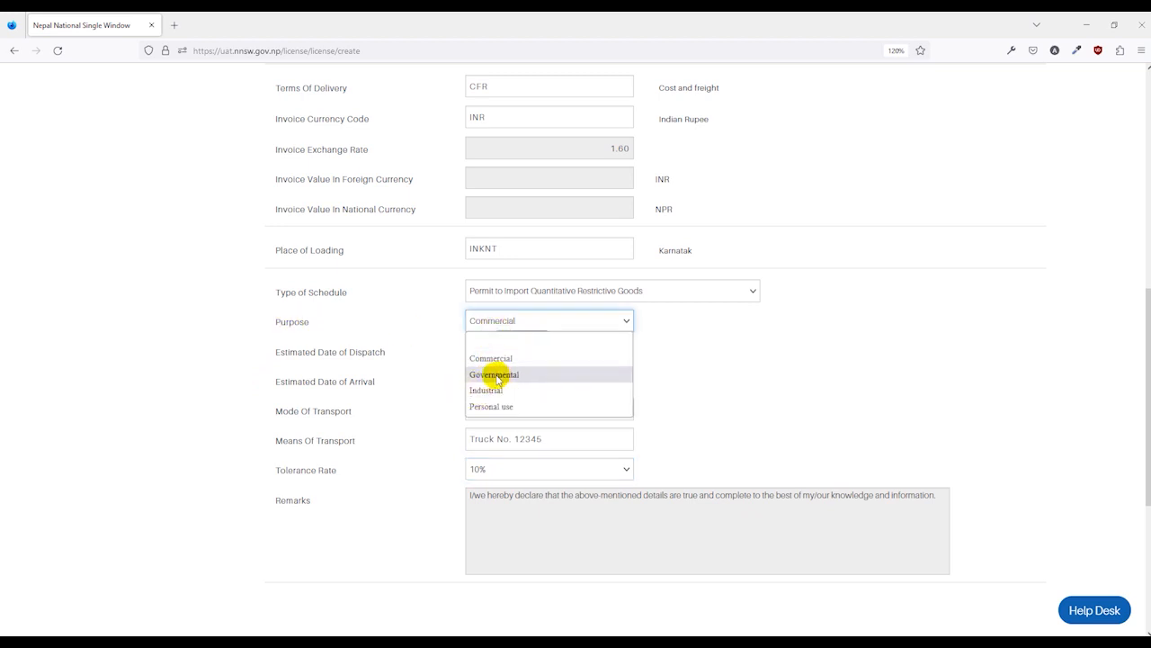
left_click(494, 375)
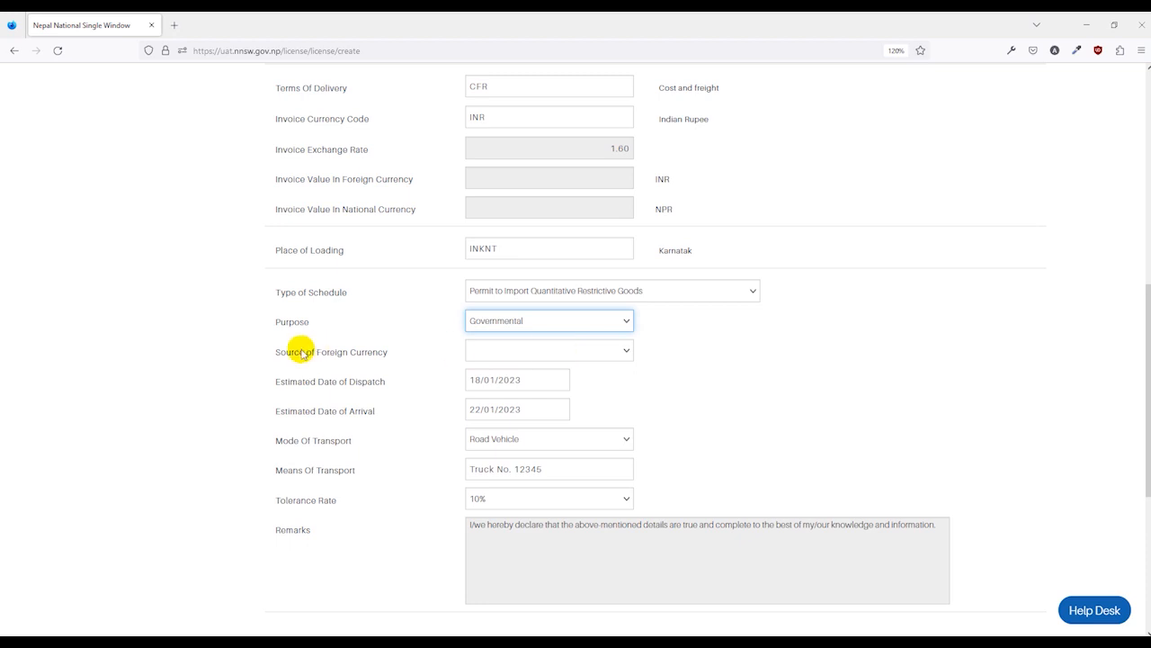
left_click(483, 350)
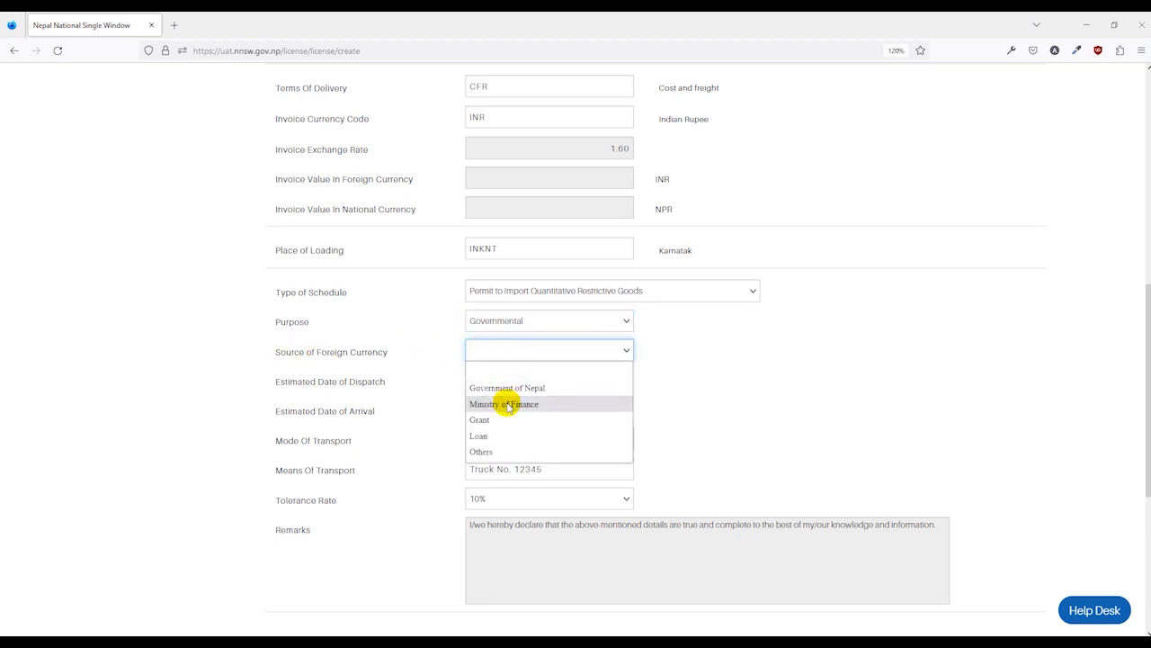
left_click(506, 388)
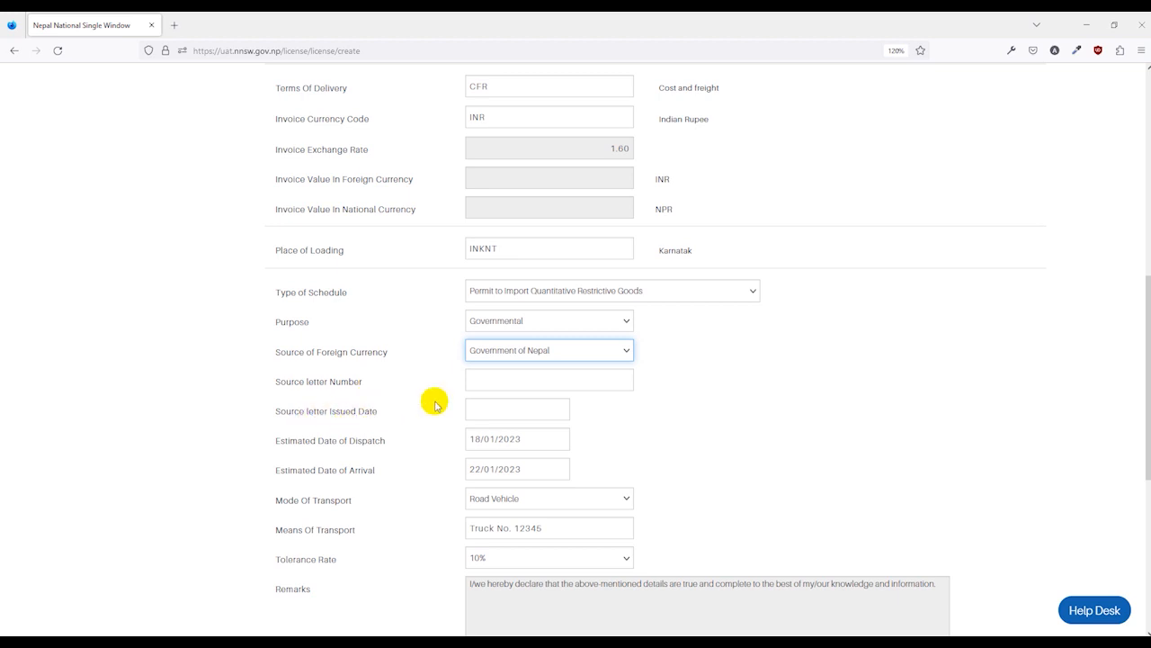
left_click(492, 381)
left_click(499, 409)
left_click(573, 274)
- Set the Source of Foreign Currency to Grant, with total amount 12345, contract period 2 years and reference number 123
left_click(517, 349)
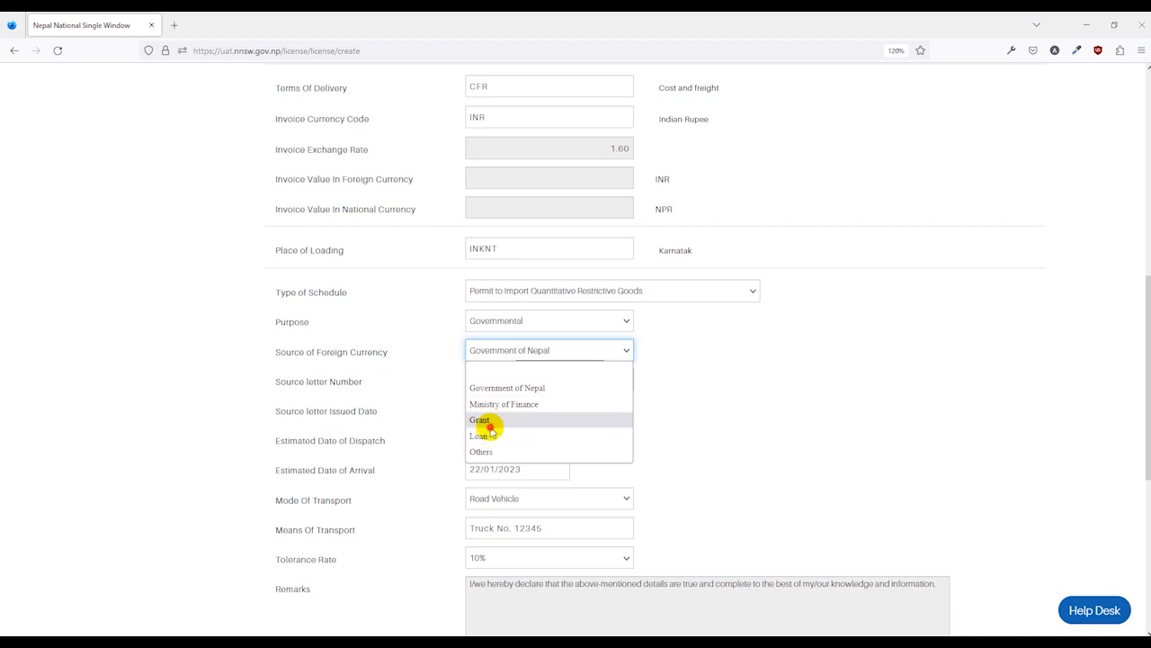
left_click(490, 424)
left_click(496, 380)
type("12345")
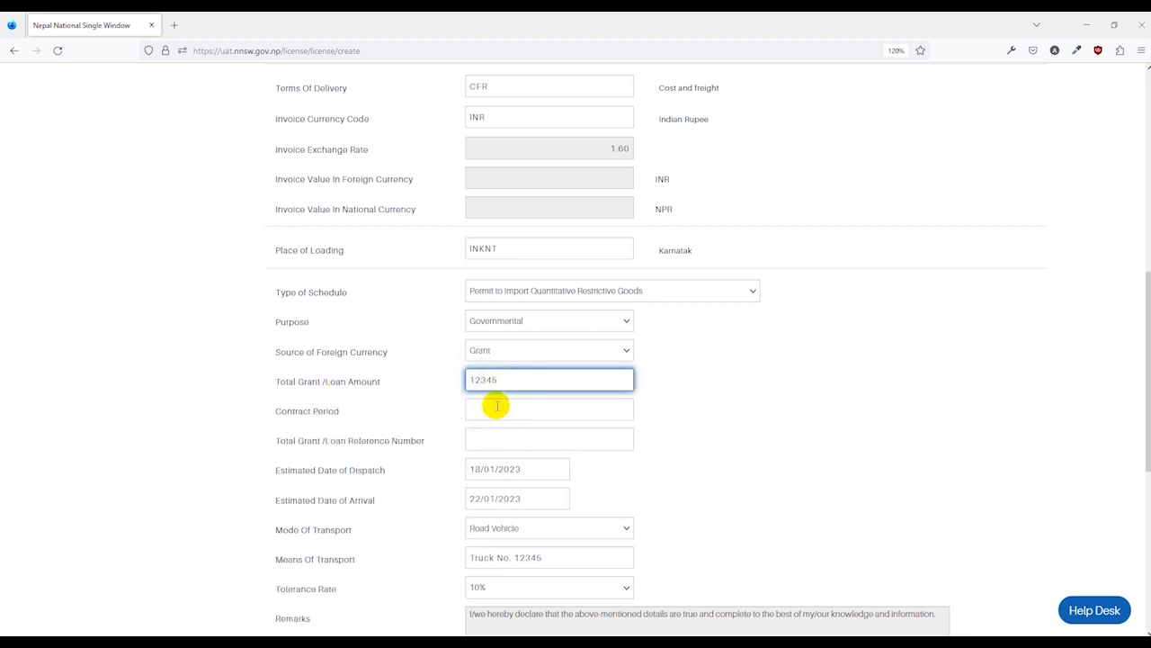
left_click(501, 410)
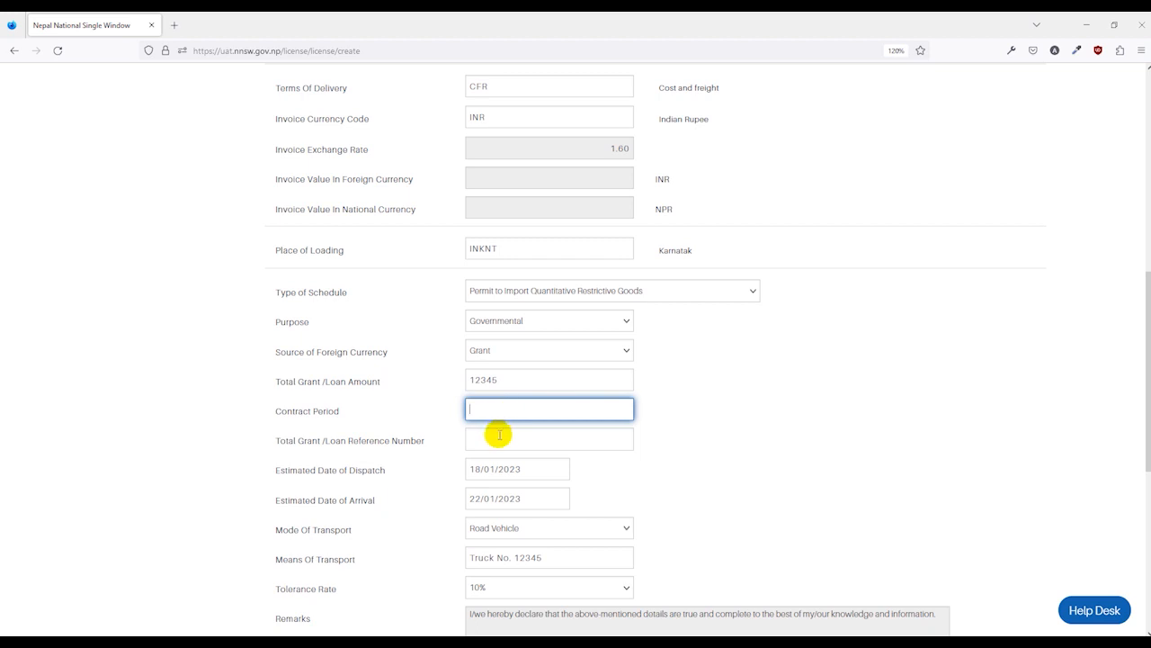
type("2 years")
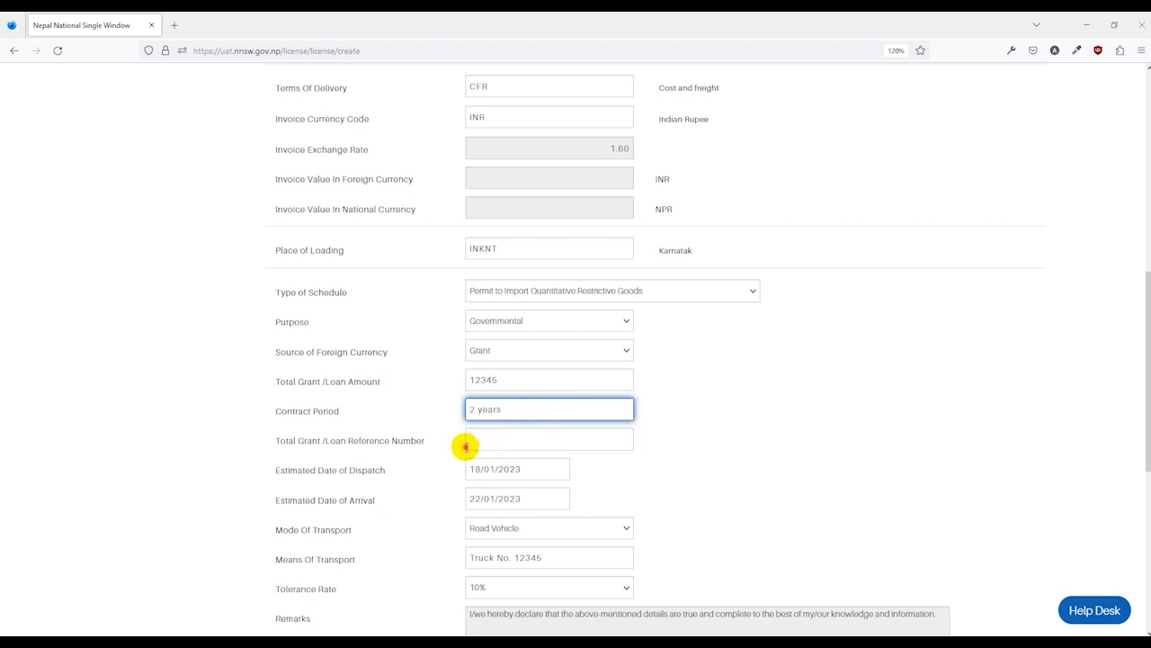
left_click(509, 440)
type("123")
scroll(591, 375, "down", 1)
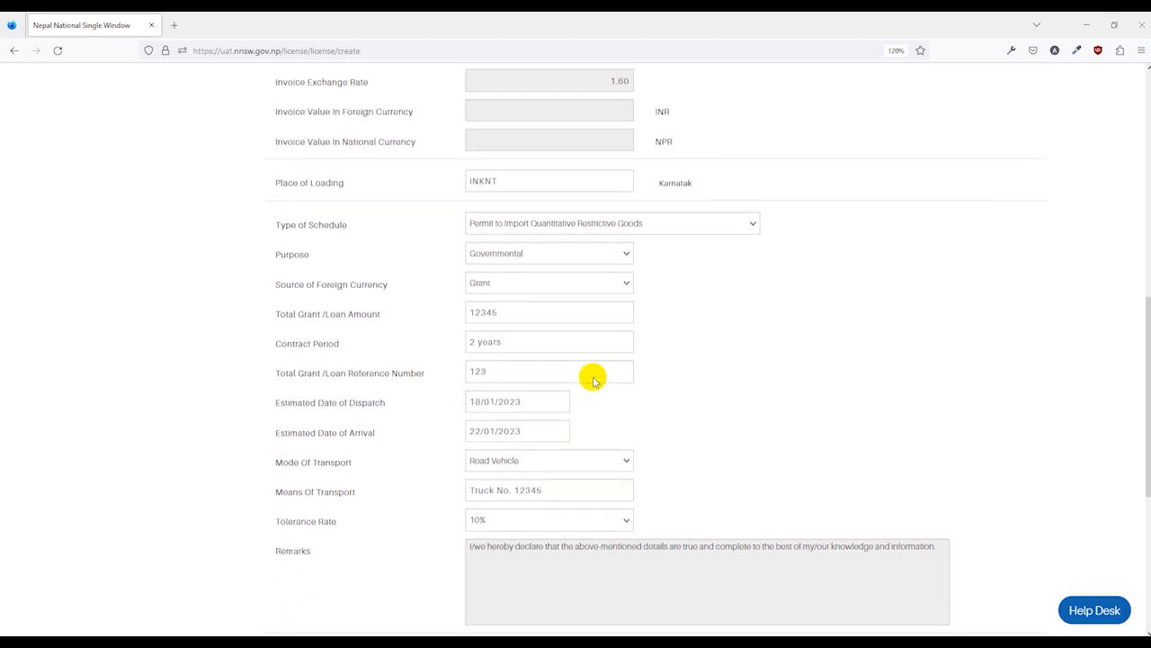
- Set the Source of Foreign Currency to Others
left_click(507, 284)
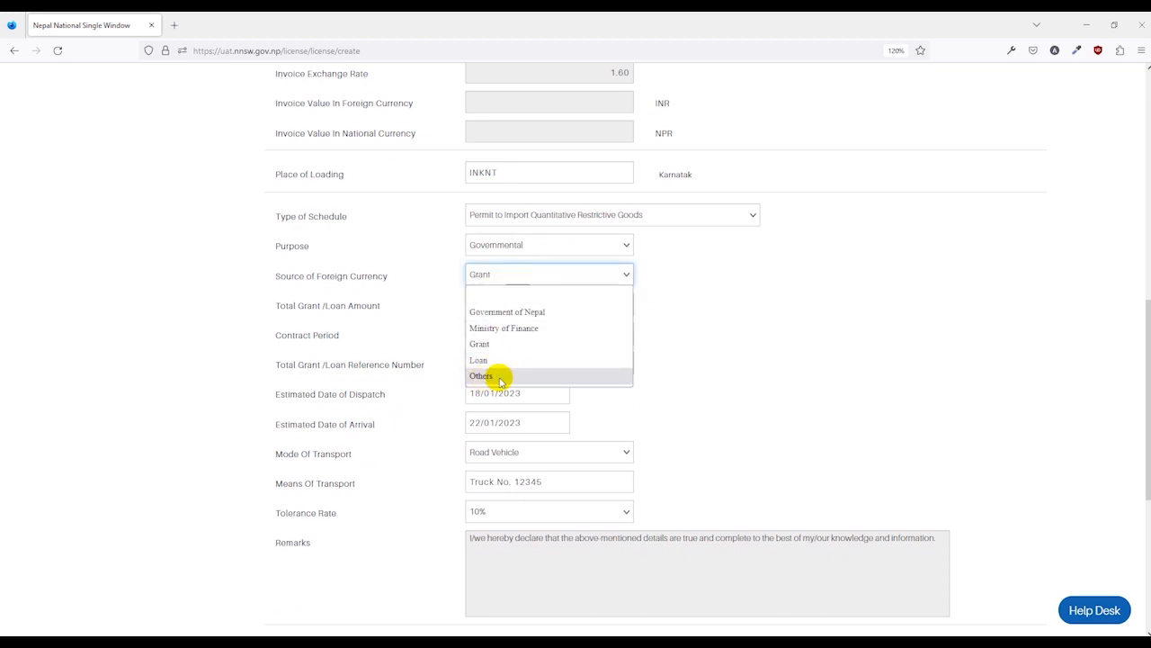
left_click(501, 378)
left_click(496, 307)
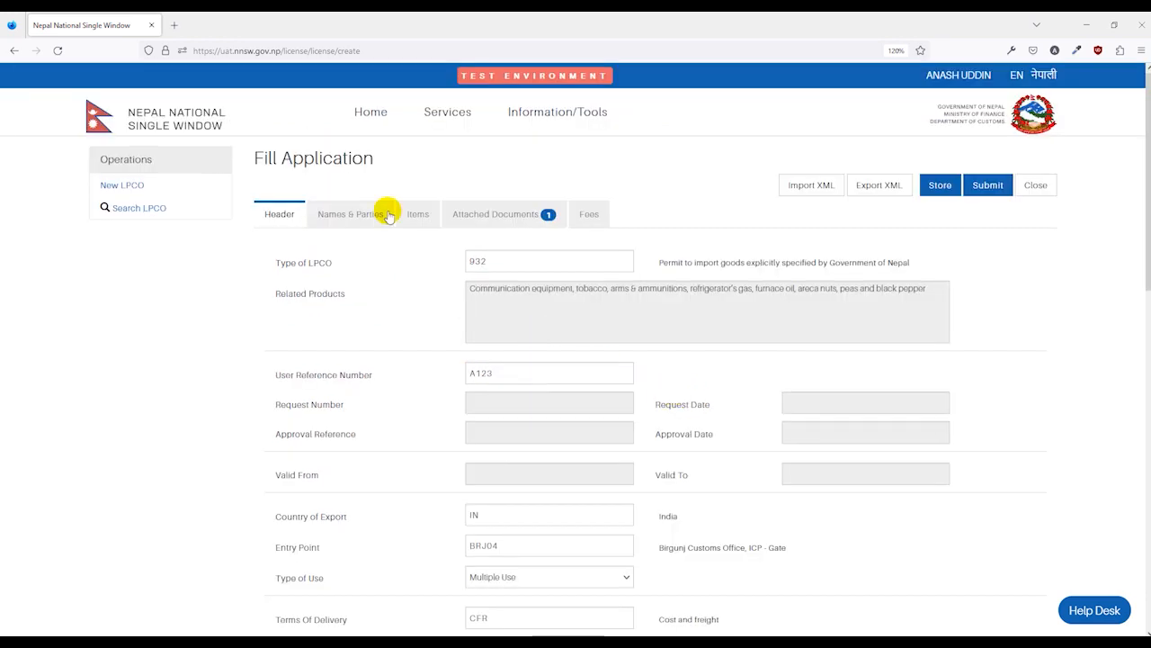
- Under Names & Parties, enter ABC Exporters, India as the exporter's name and address, and fill in the company's email
left_click(351, 214)
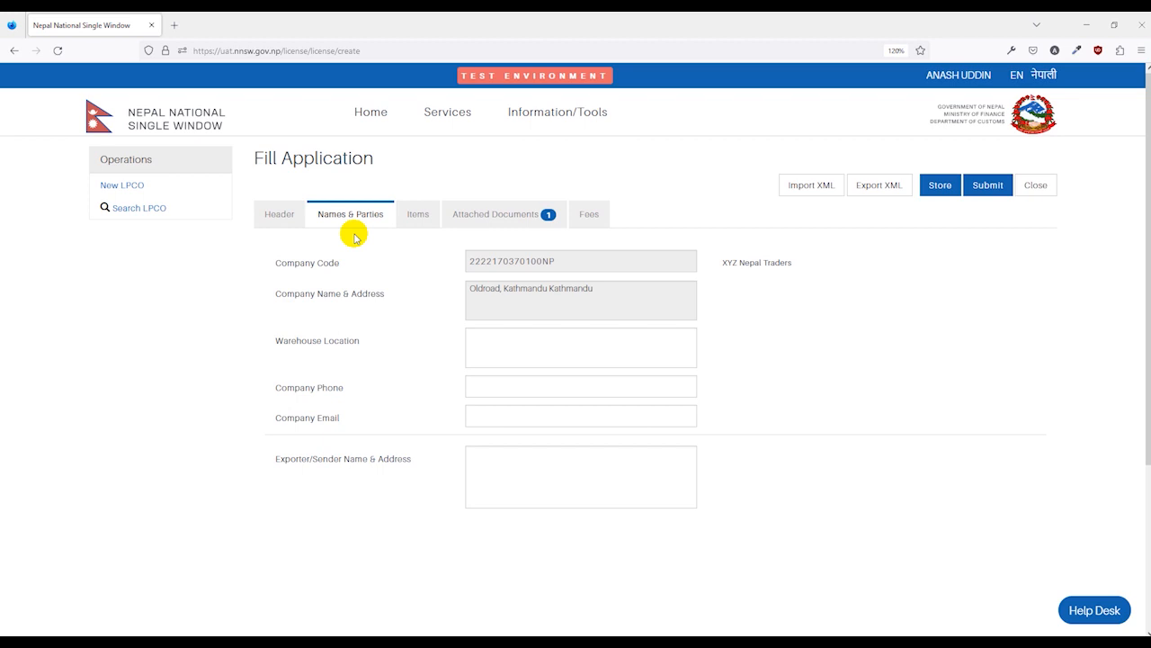
left_click(515, 463)
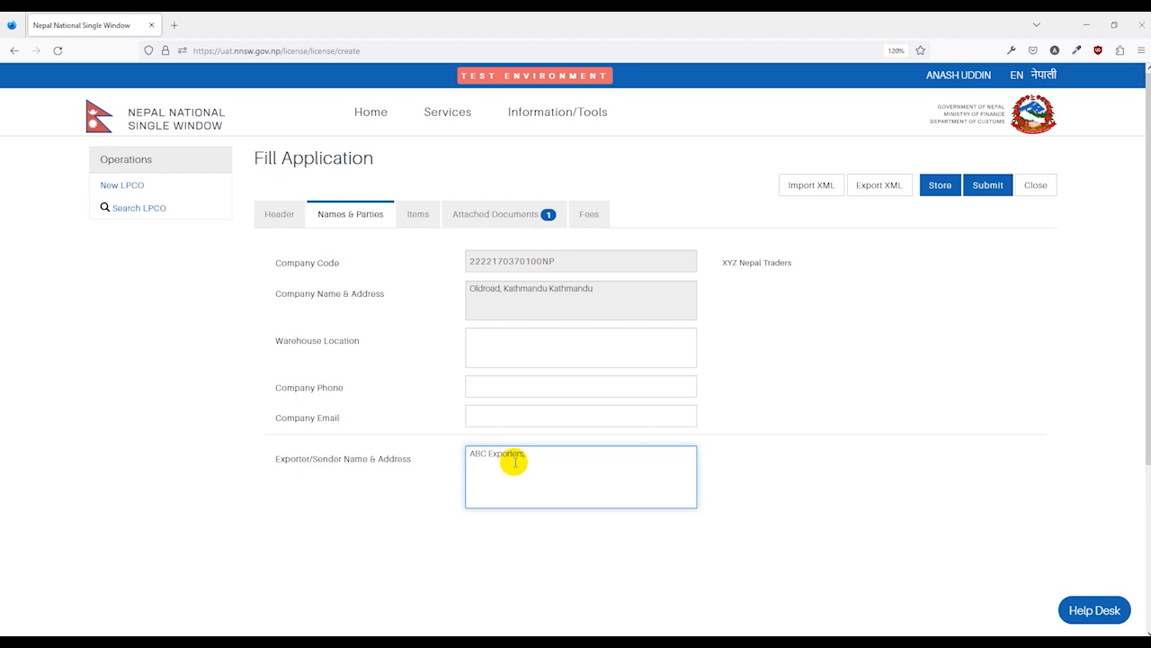
left_click(743, 367)
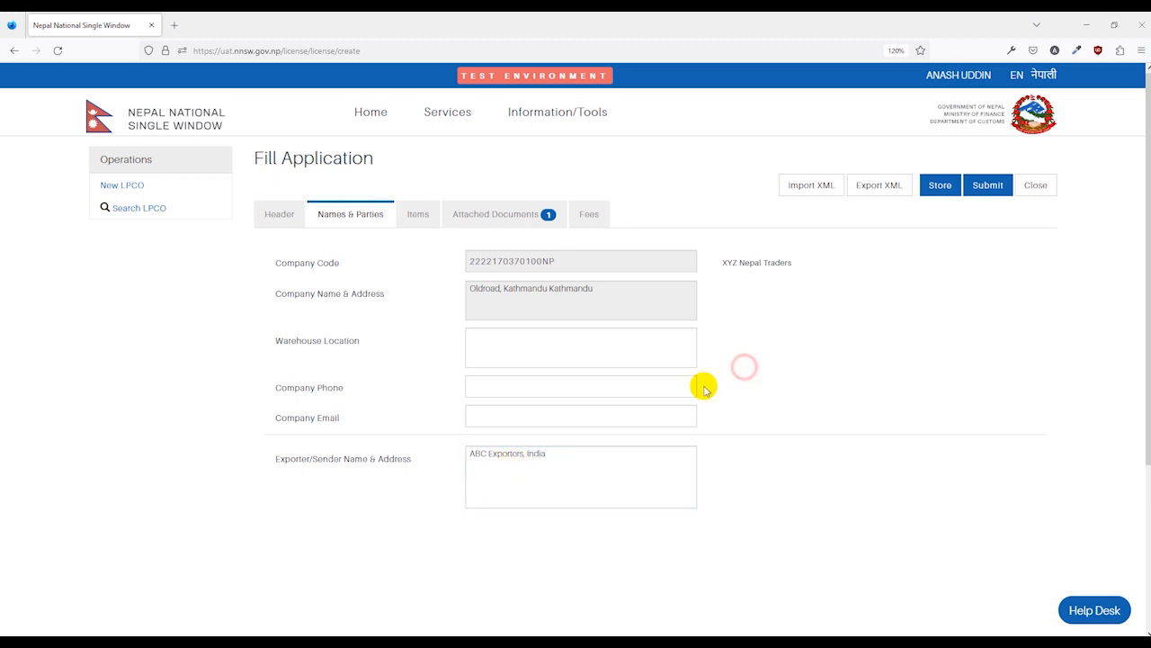
left_click(496, 418)
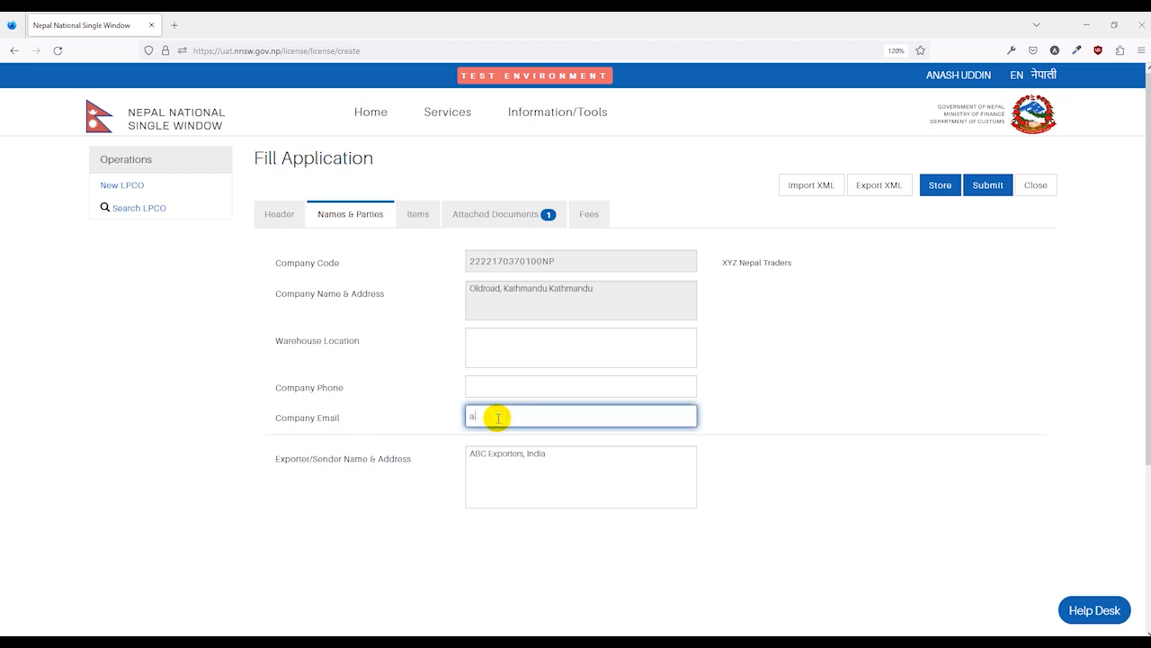
type("anash@test.com")
left_click(468, 361)
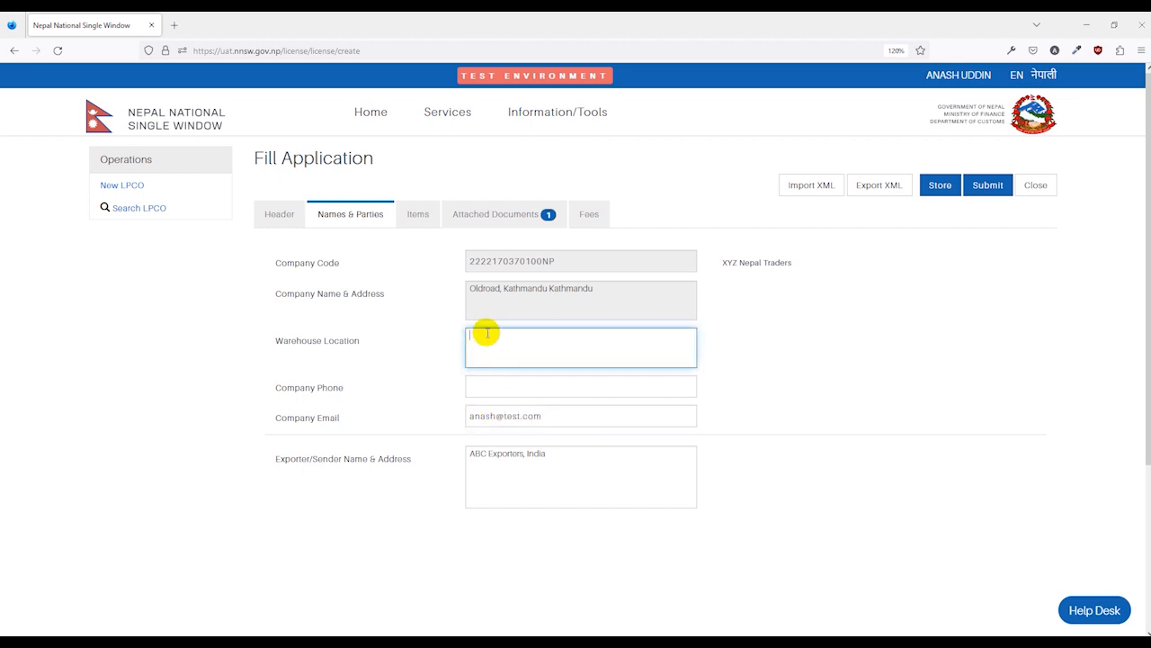
left_click(438, 378)
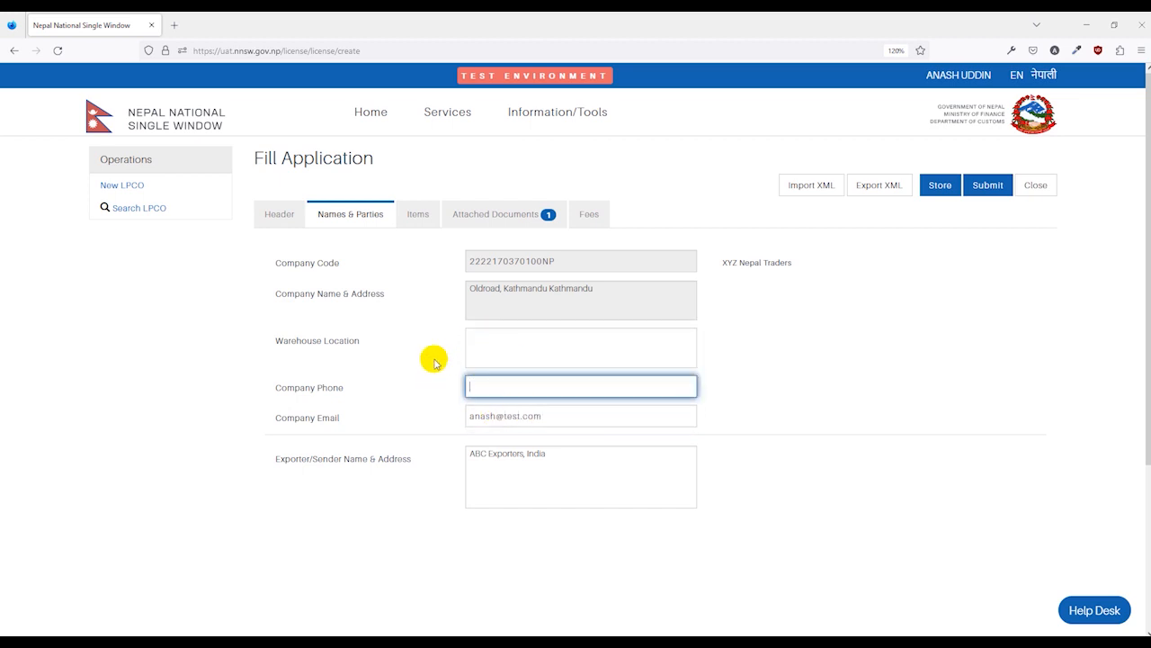
left_click(422, 218)
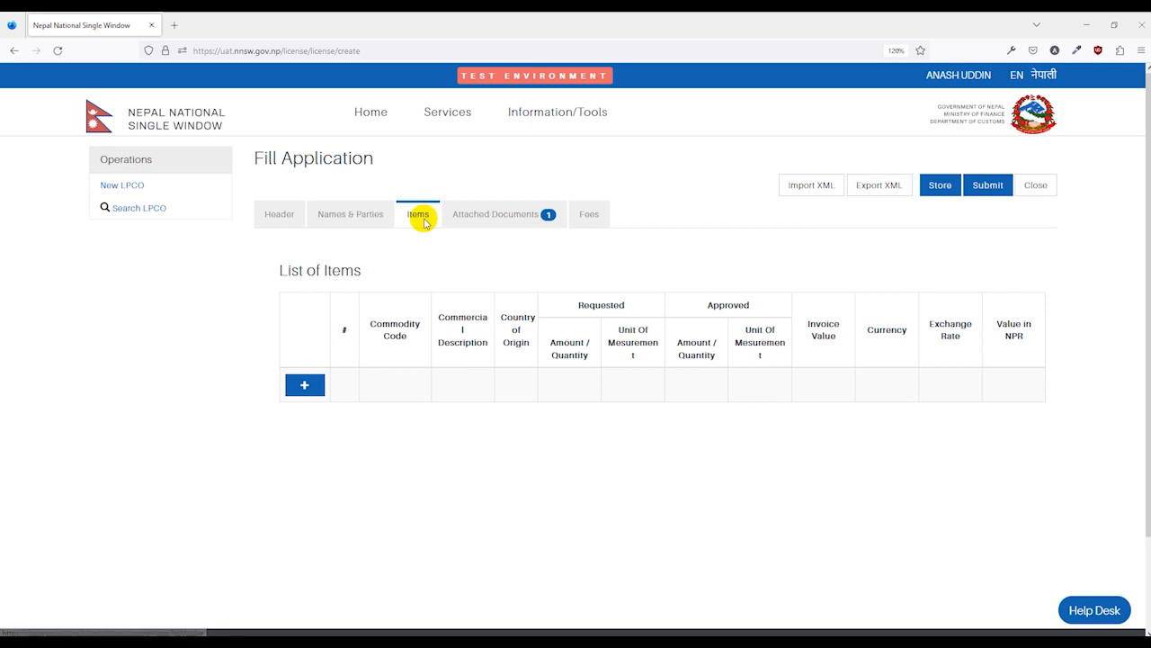
left_click(304, 387)
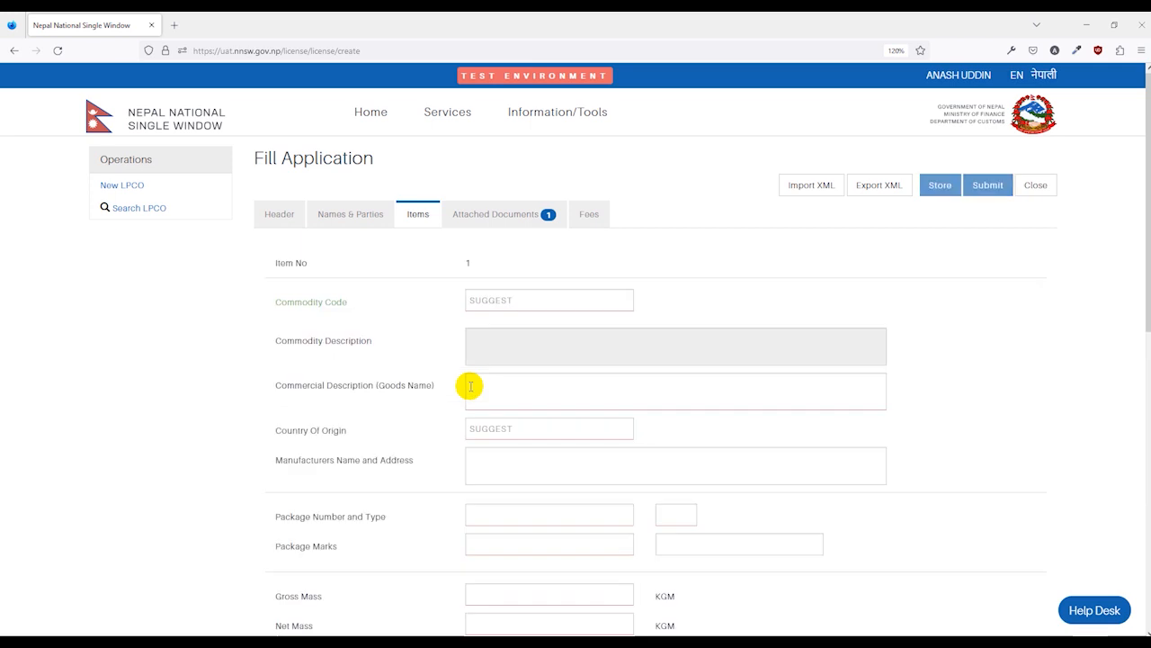
left_click(501, 223)
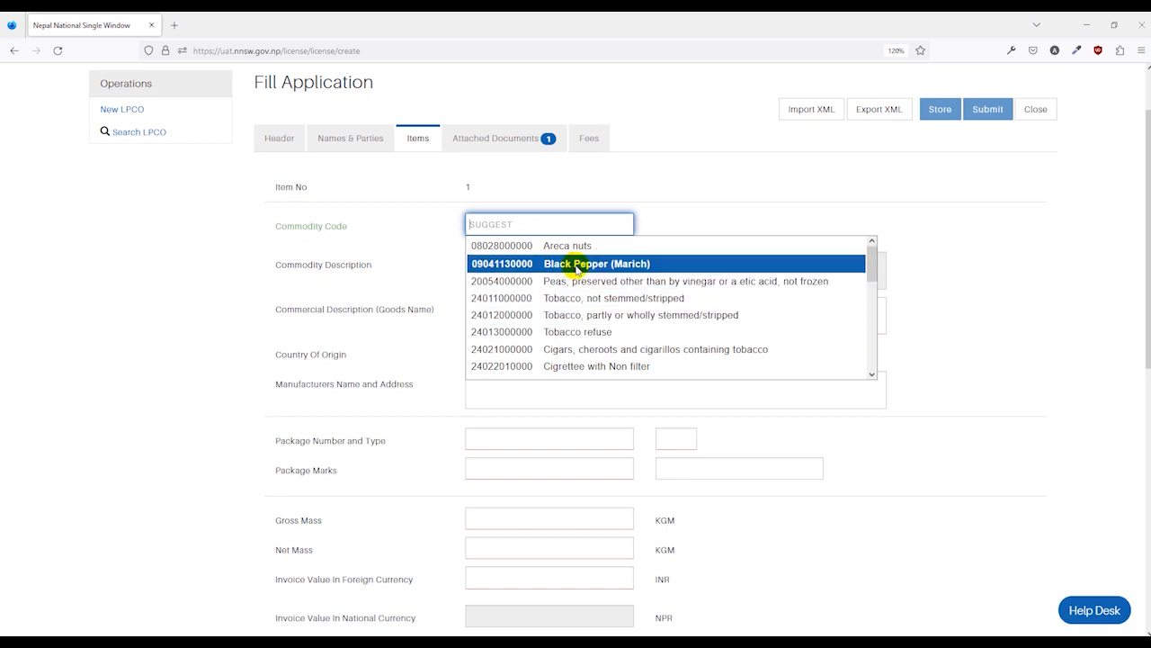
left_click(563, 281)
left_click(681, 297)
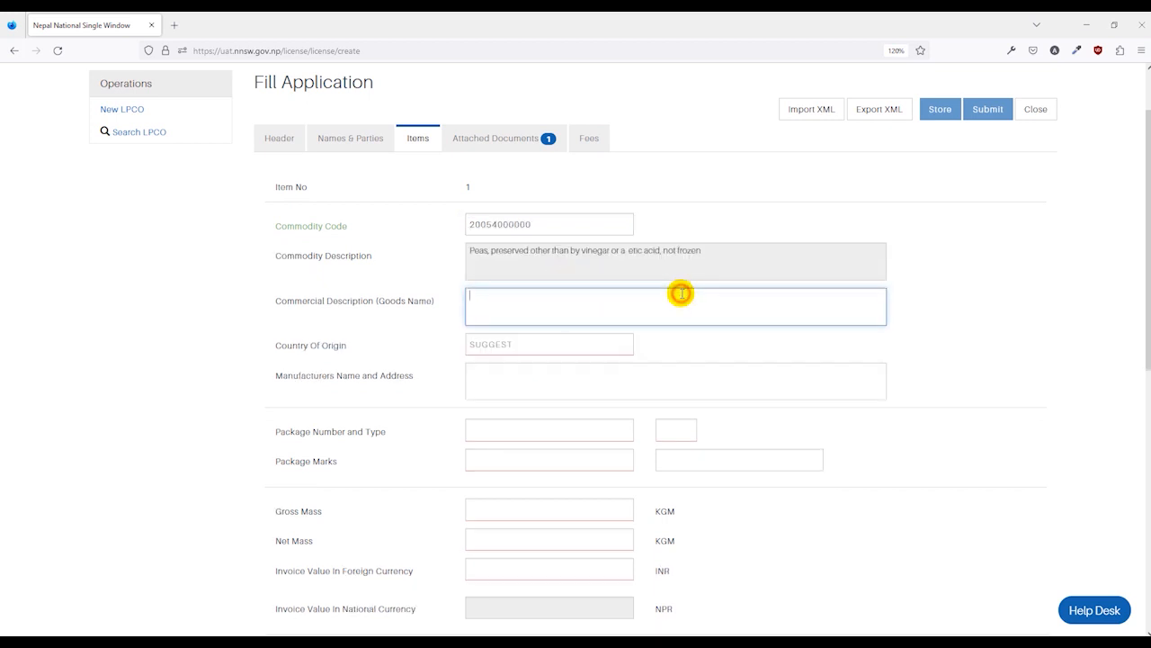
scroll(630, 289, "down", 1)
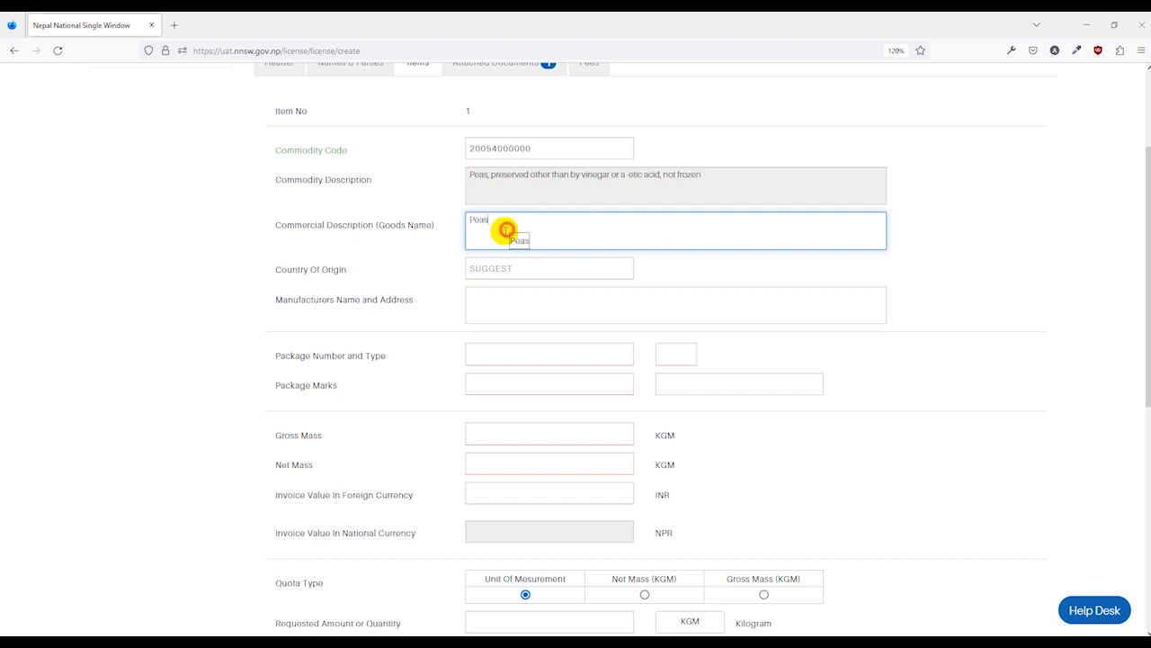
left_click(438, 247)
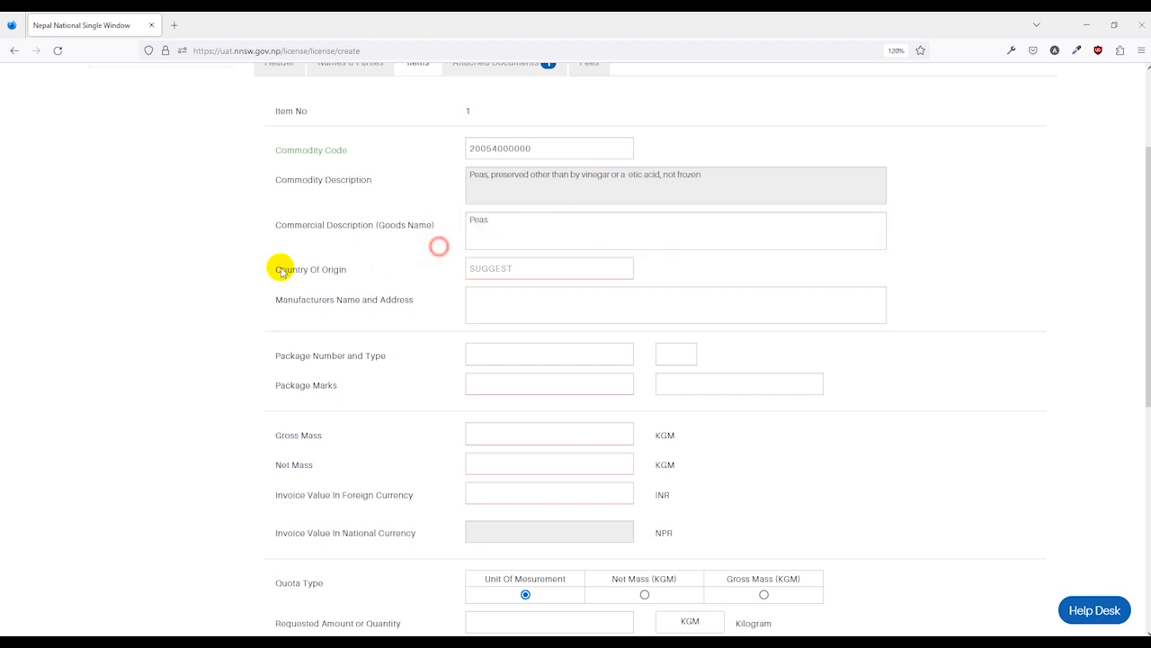
- Set the item's Country Of Origin to IN (India)
left_click(518, 267)
type("I")
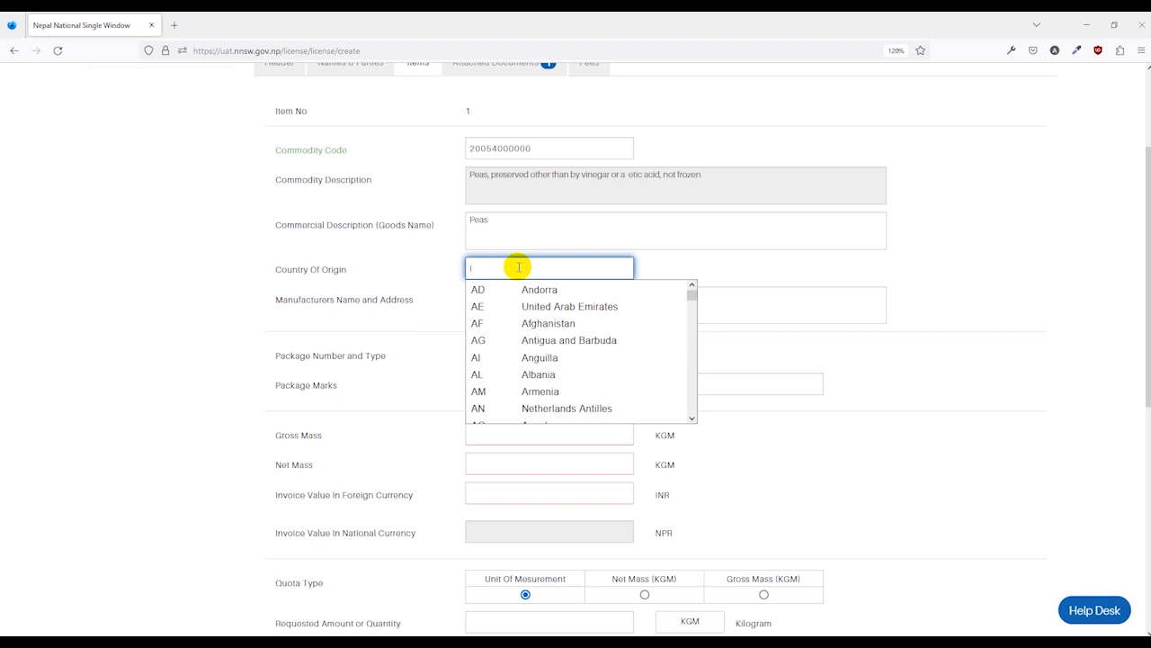
type("N")
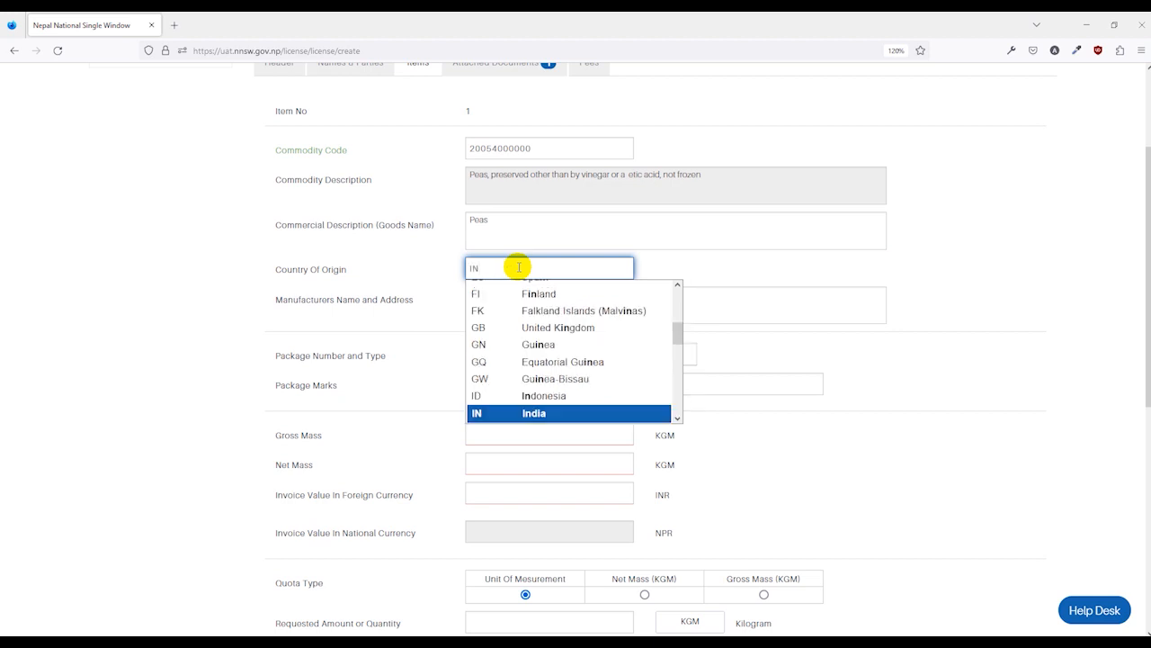
key("Return")
left_click(441, 330)
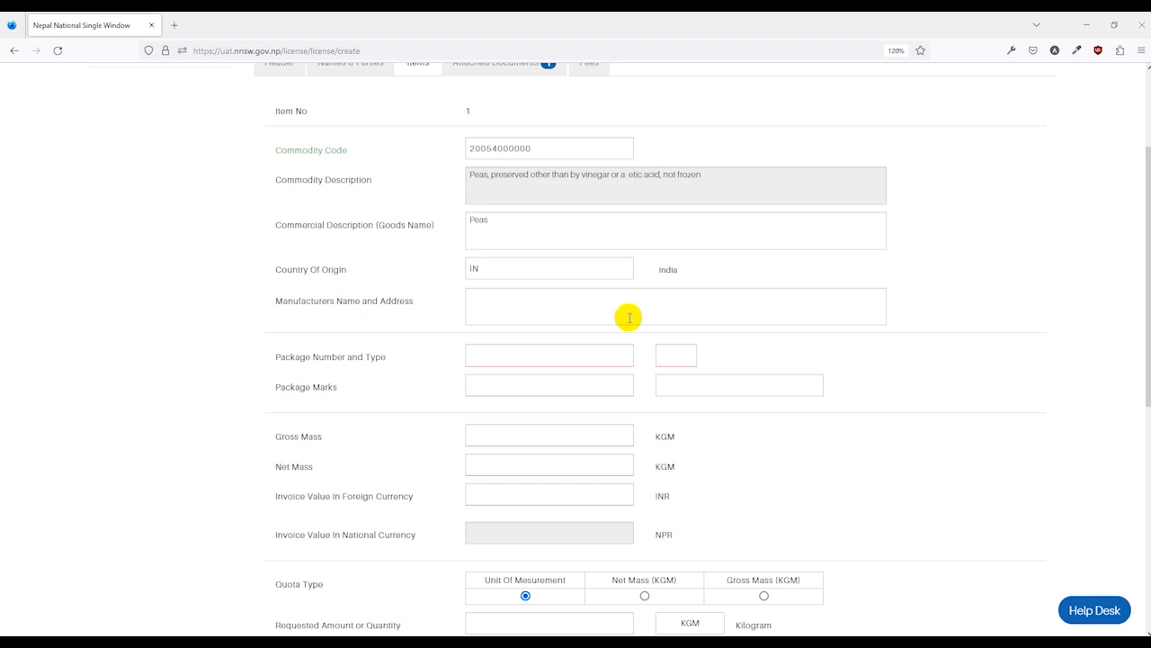
- Set the item's package number to 213, the package type to 1W (Drum, wooden) and the package marks to N/A
scroll(690, 304, "down", 1)
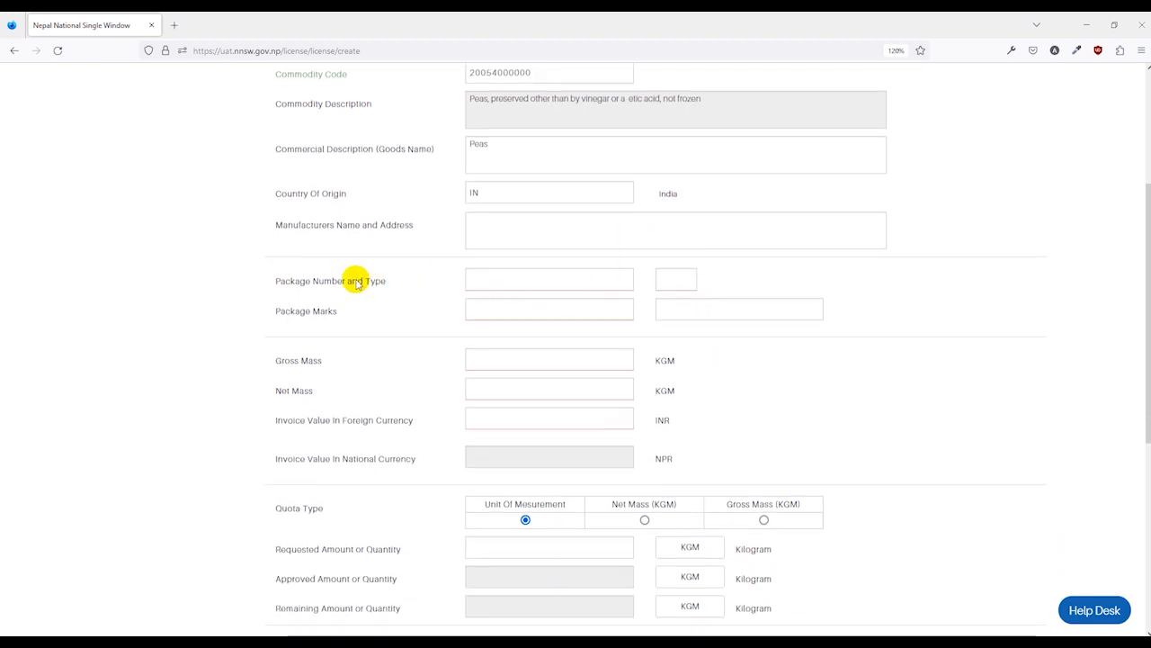
scroll(346, 261, "down", 1)
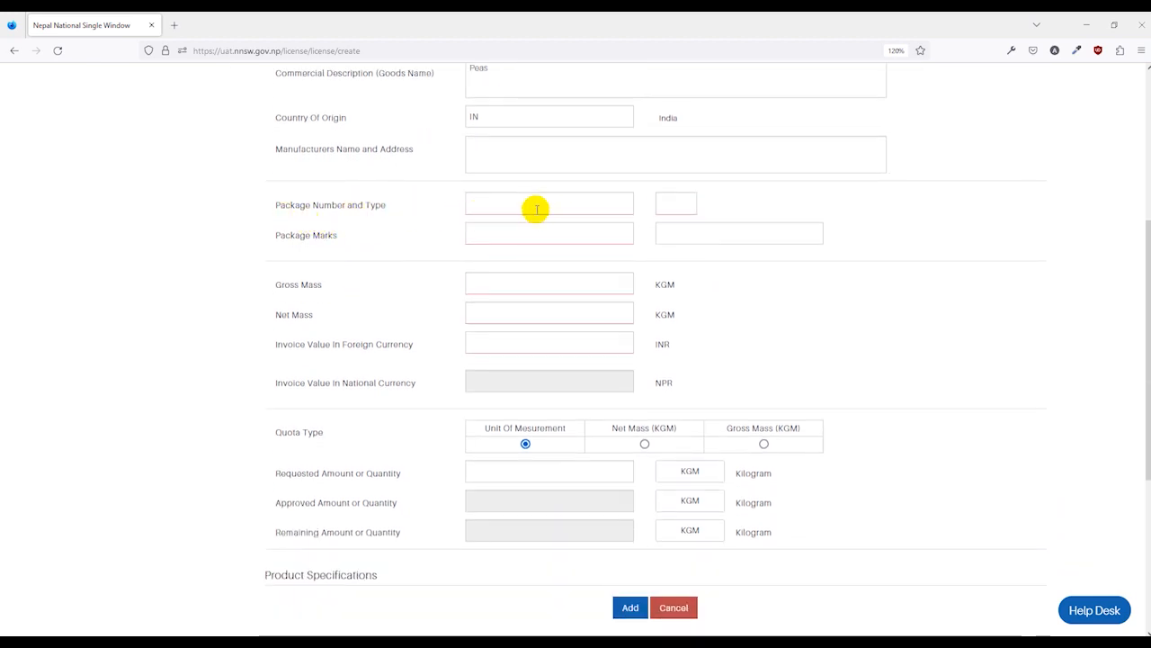
scroll(529, 229, "up", 1)
left_click(548, 273)
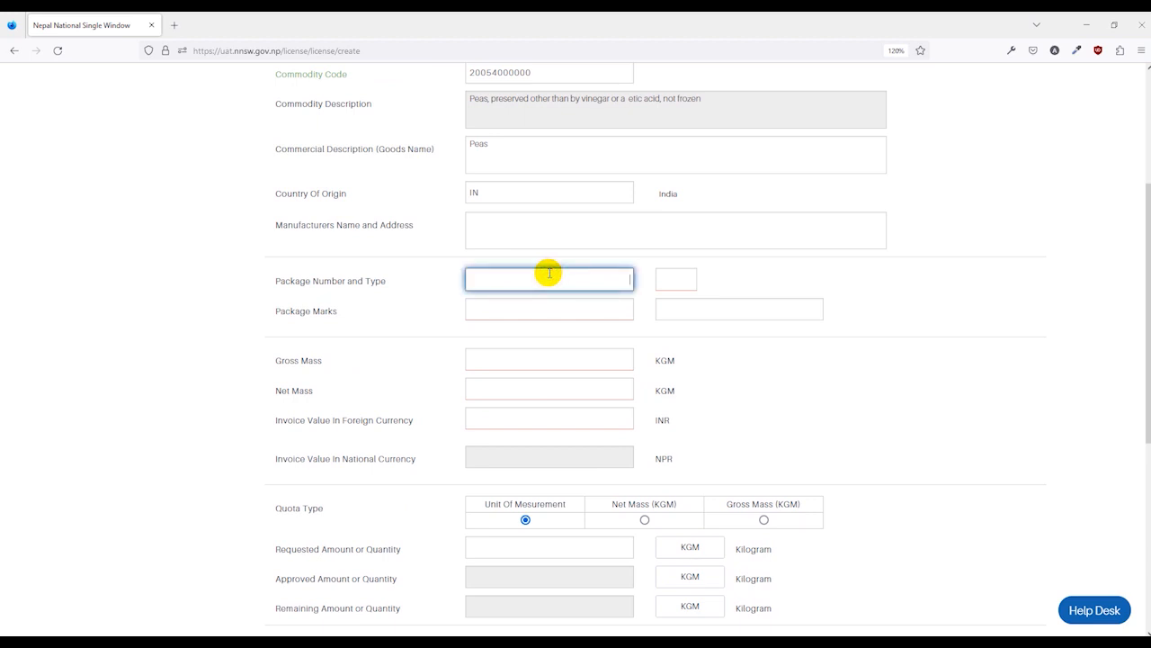
left_click(681, 278)
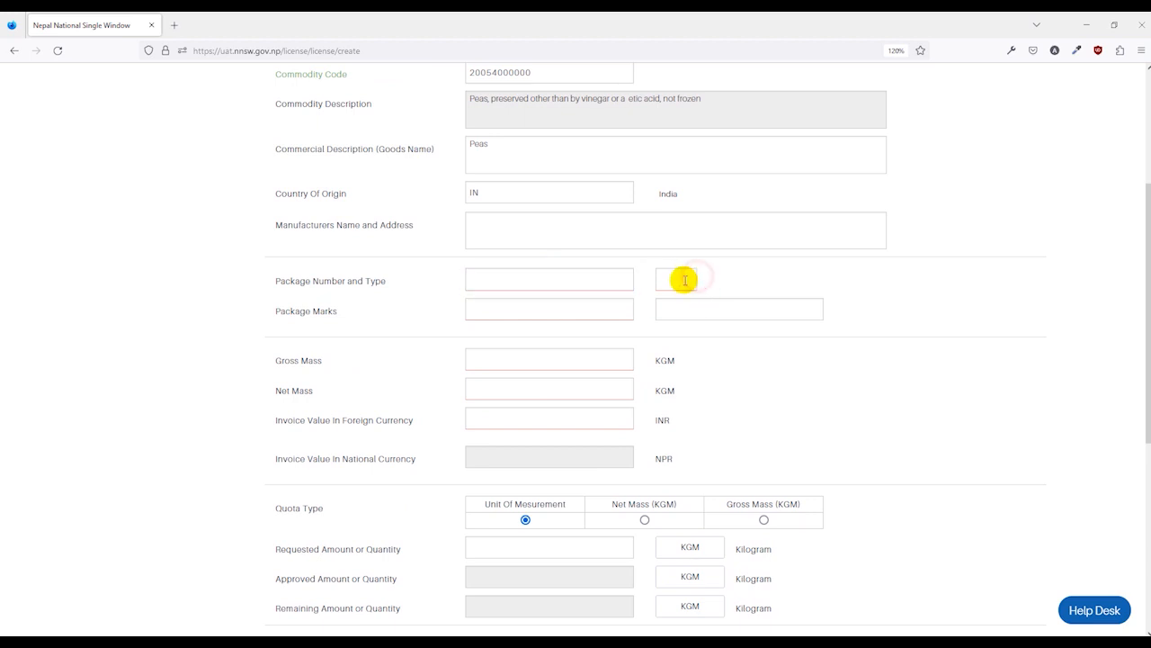
left_click(733, 387)
left_click(603, 282)
type("213")
left_click(604, 306)
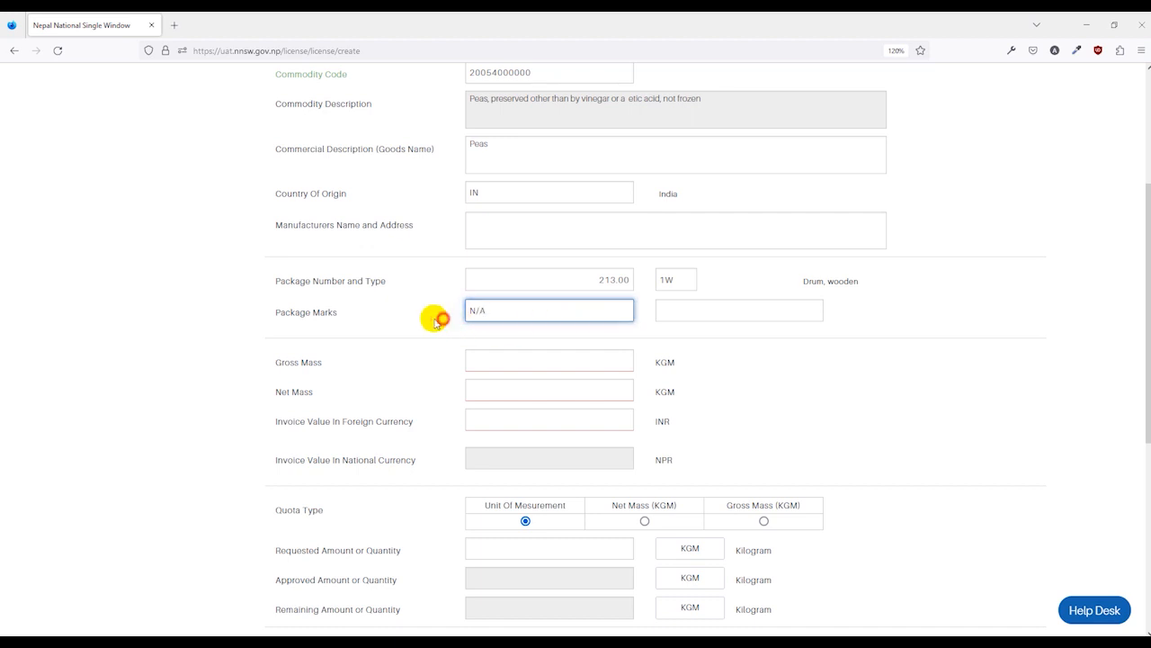
left_click(717, 325)
scroll(693, 310, "down", 2)
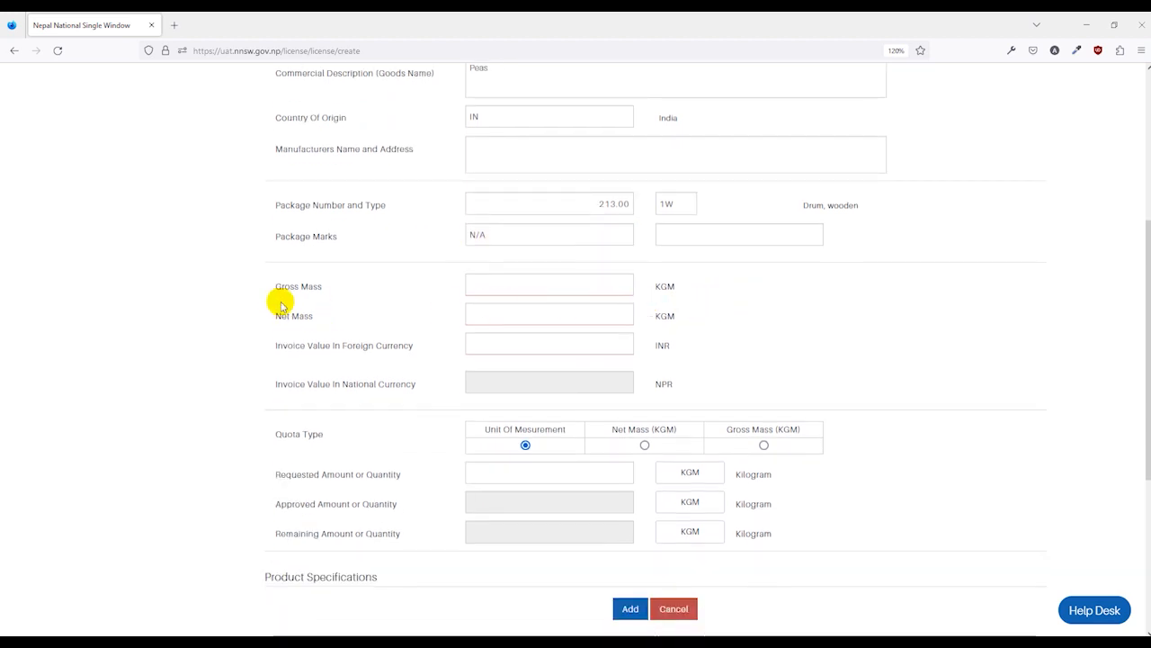
- Set the peas item's Gross Mass to 10,000 KGM and its Net Mass to 9,000 KGM
left_click(494, 285)
type("10000")
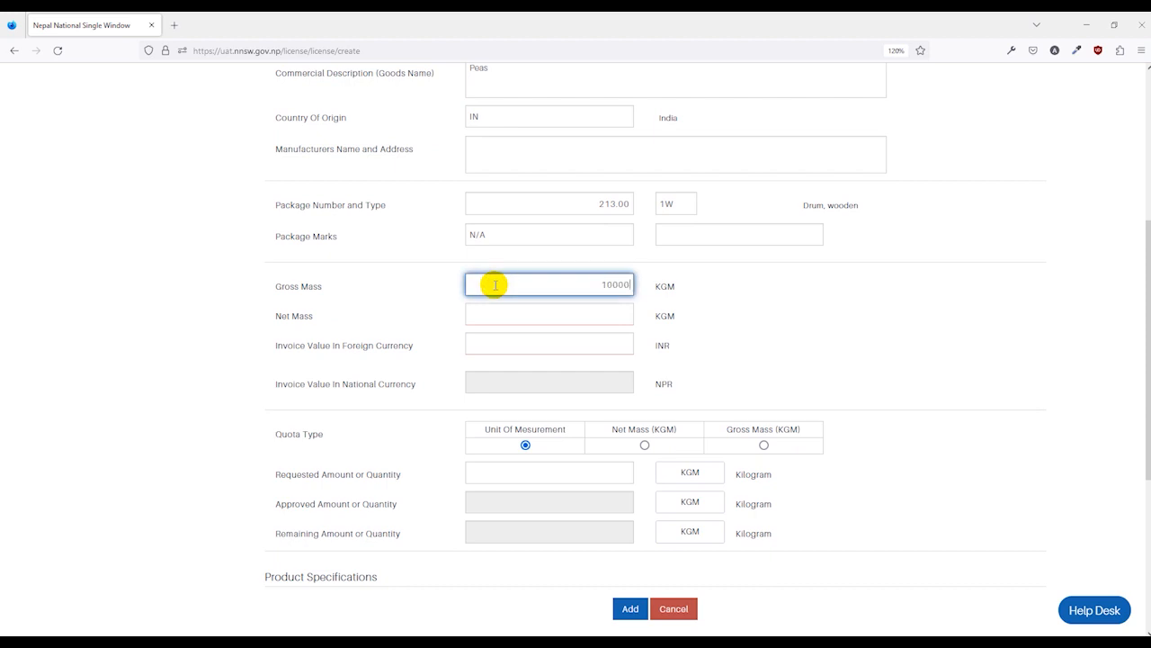
left_click(560, 309)
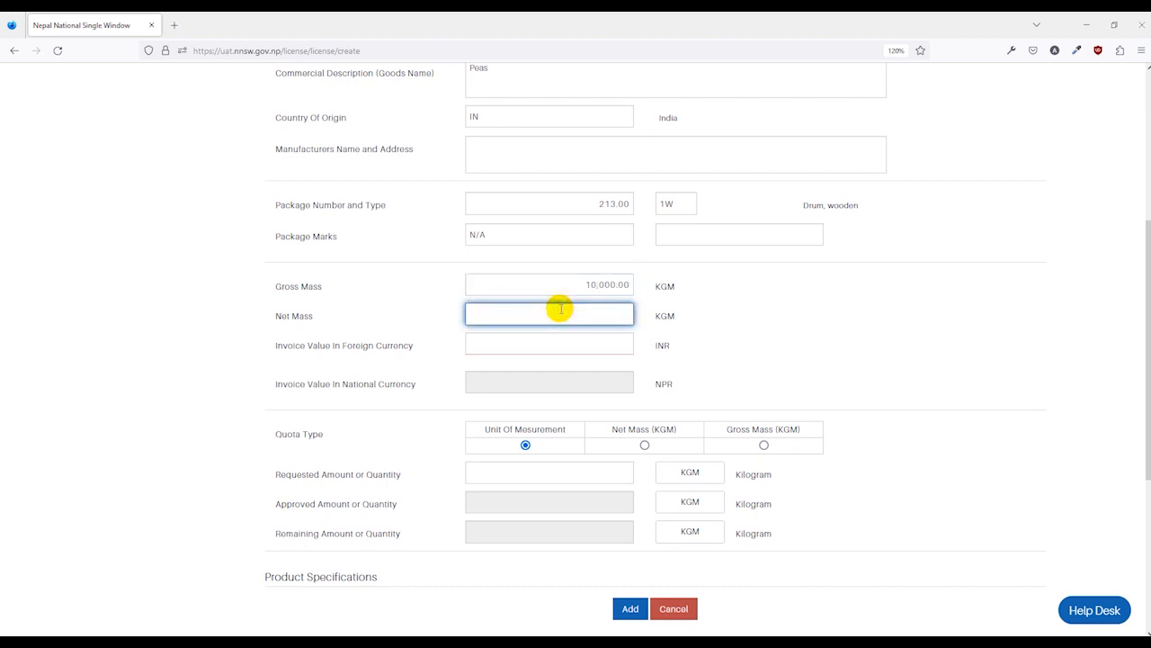
type("90000")
key("BackSpace")
left_click(806, 330)
- Set the item's Invoice Value In Foreign Currency to 10,000,000 INR and the Requested Amount or Quantity to 10,000 KGM
scroll(527, 264, "down", 1)
left_click(614, 268)
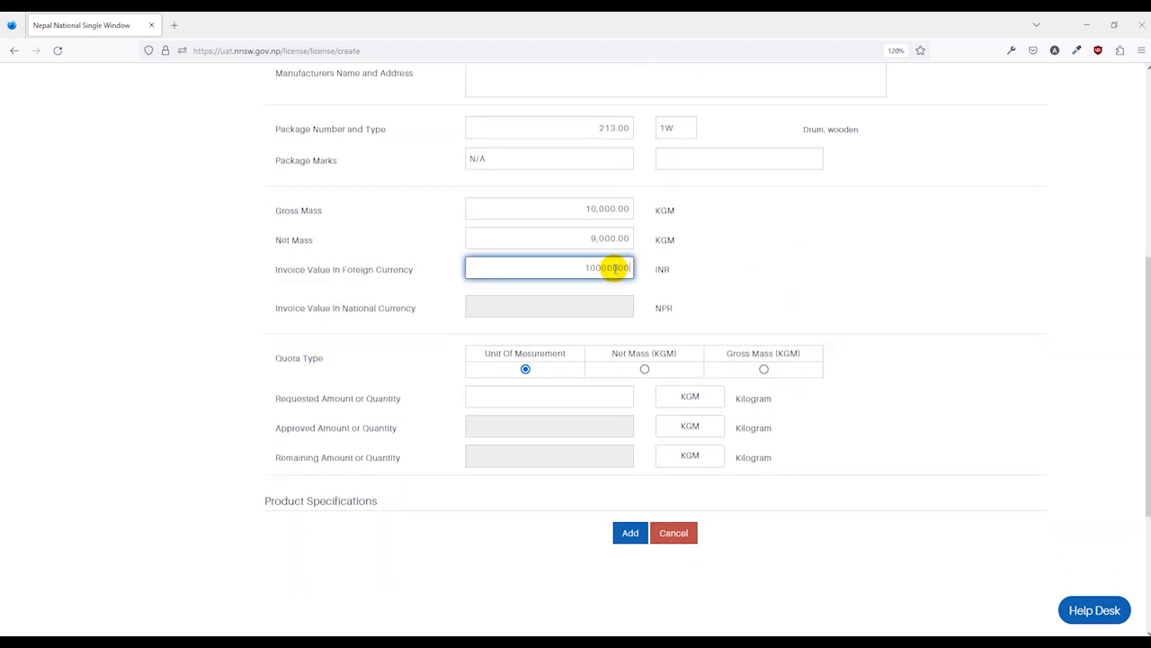
left_click(783, 265)
scroll(556, 297, "down", 1)
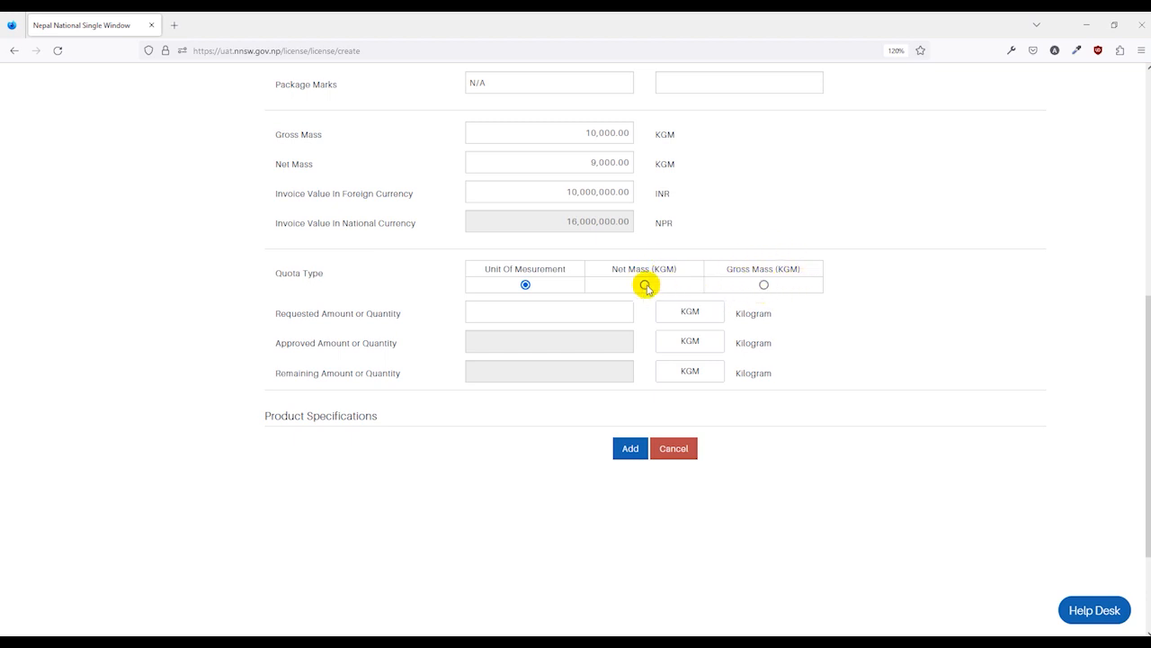
left_click(603, 317)
type("100000.00")
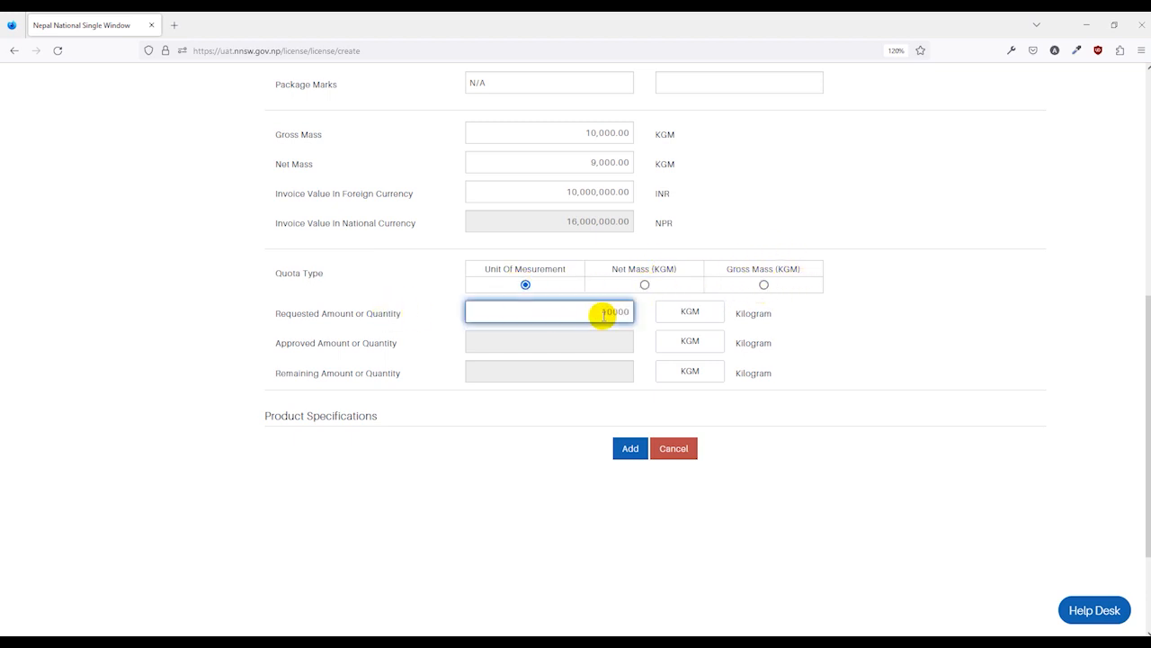
left_click(804, 367)
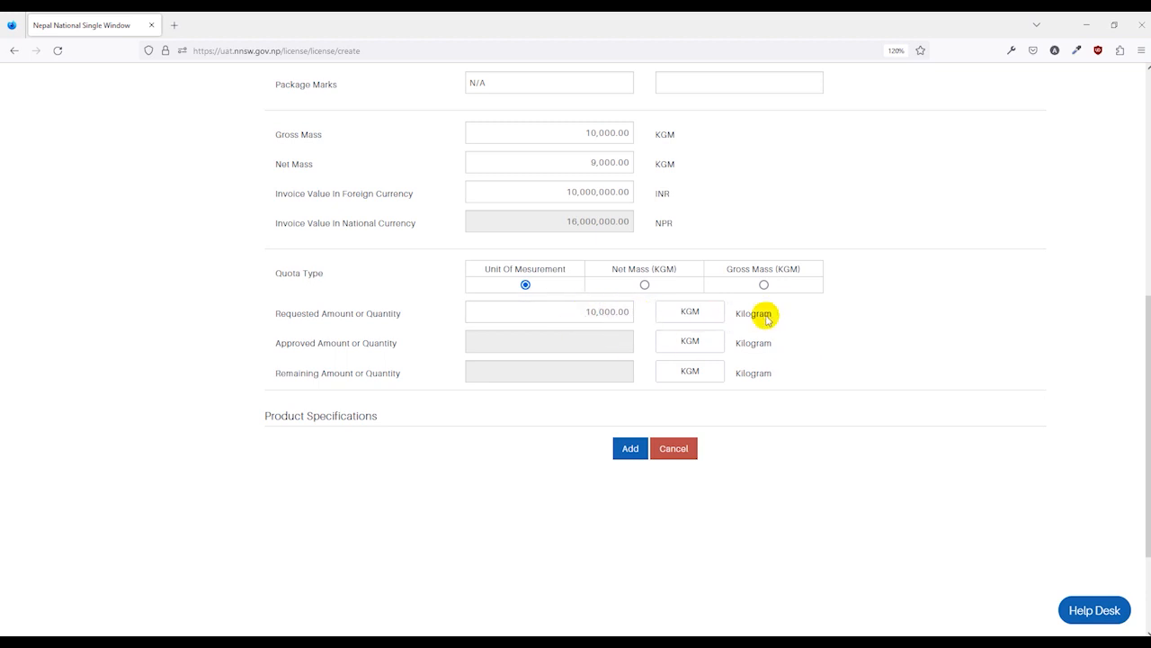
- Change the Purpose in the application's header information to Industrial
scroll(769, 319, "down", 2)
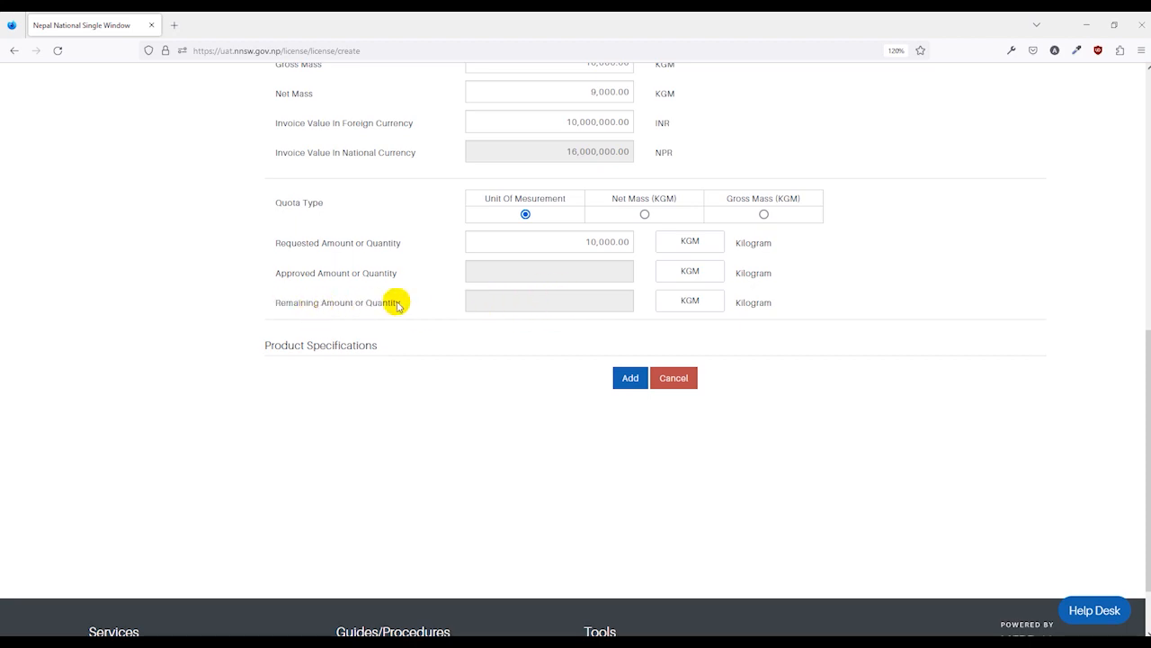
scroll(396, 304, "up", 10)
left_click(279, 214)
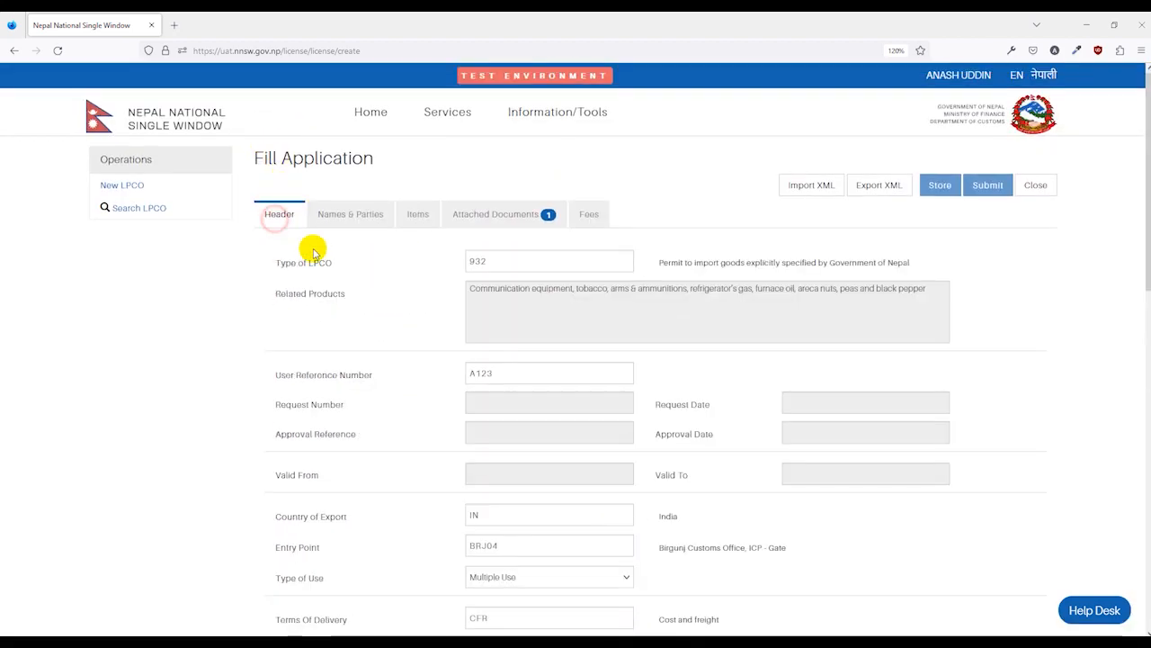
scroll(390, 368, "down", 5)
left_click(490, 400)
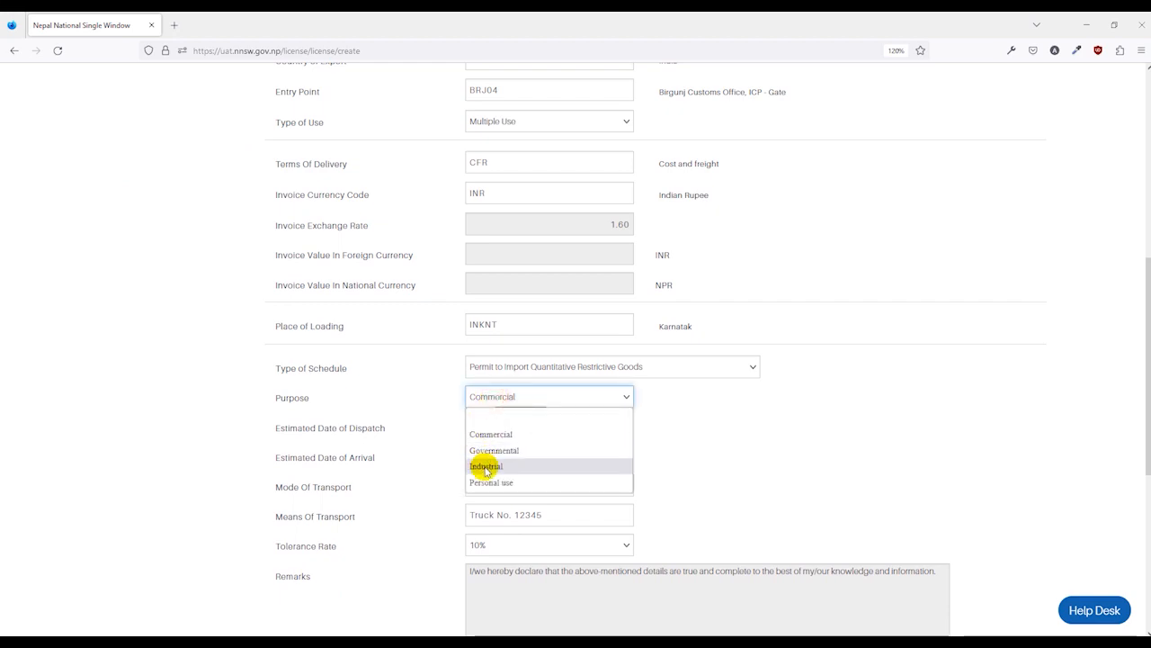
left_click(486, 466)
- In the item's product specifications, set Intended Industrial Use to Others and start filling in Other Intended Use
scroll(450, 334, "up", 10)
left_click(475, 218)
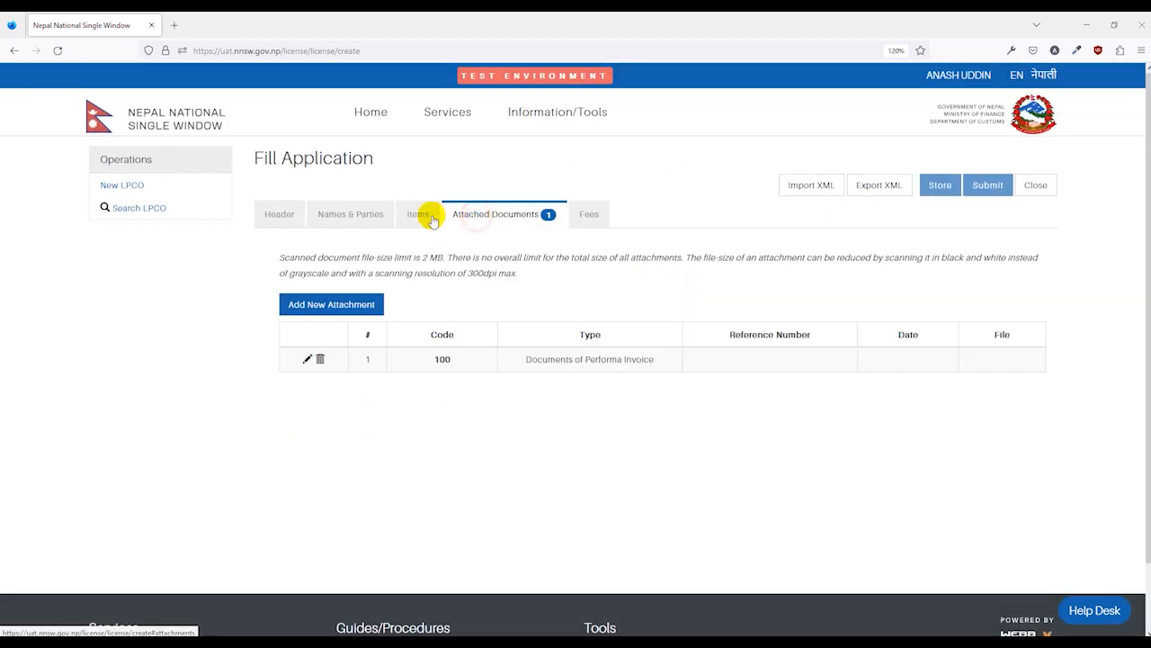
left_click(430, 219)
scroll(450, 297, "down", 3)
scroll(314, 477, "down", 2)
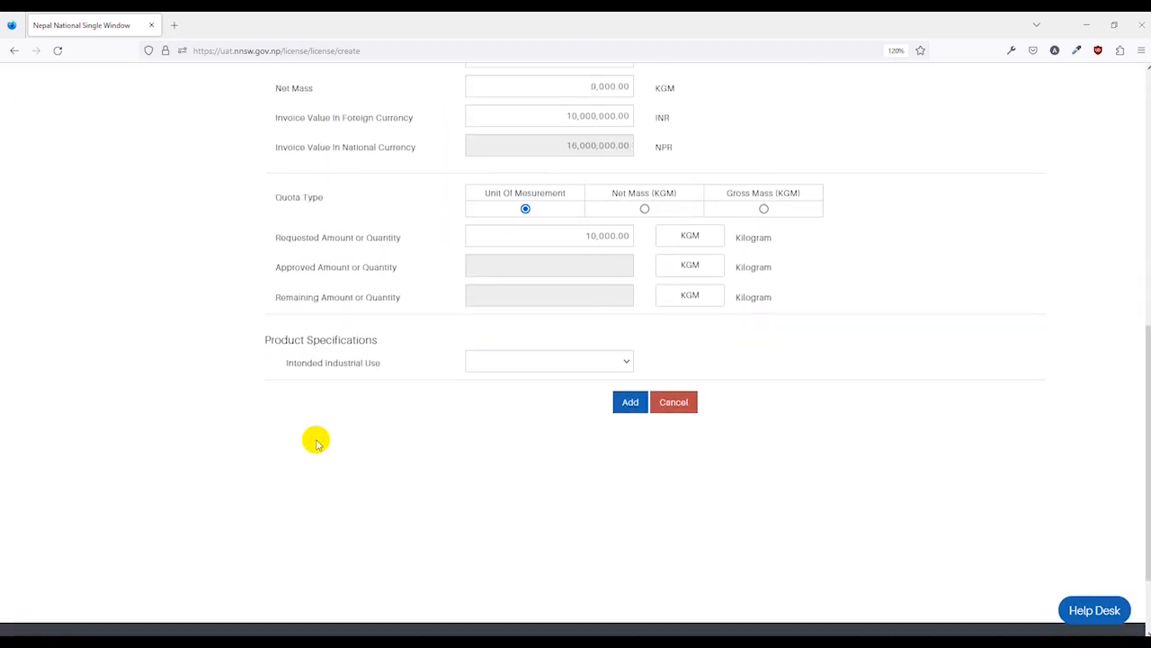
left_click(550, 362)
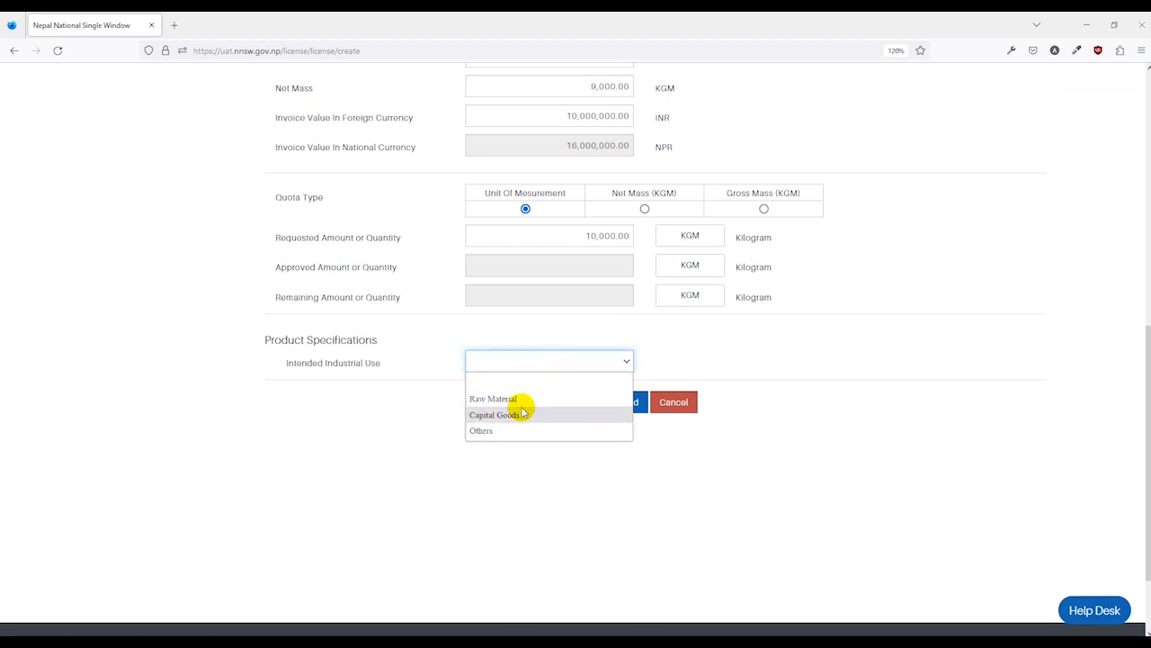
left_click(481, 430)
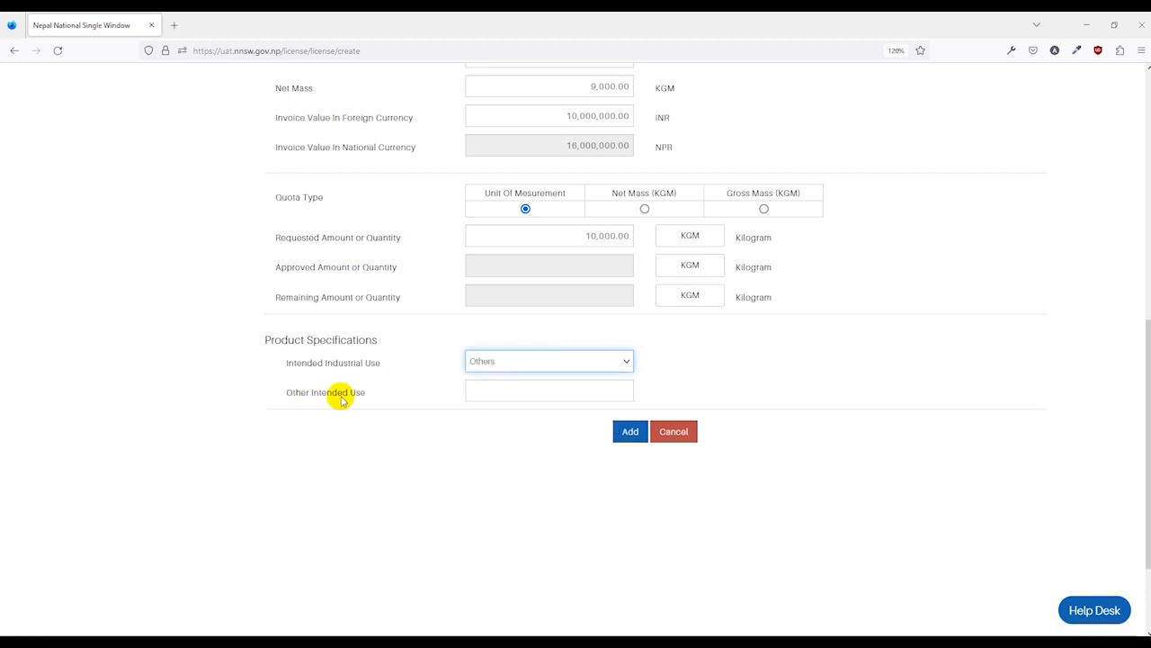
left_click(498, 390)
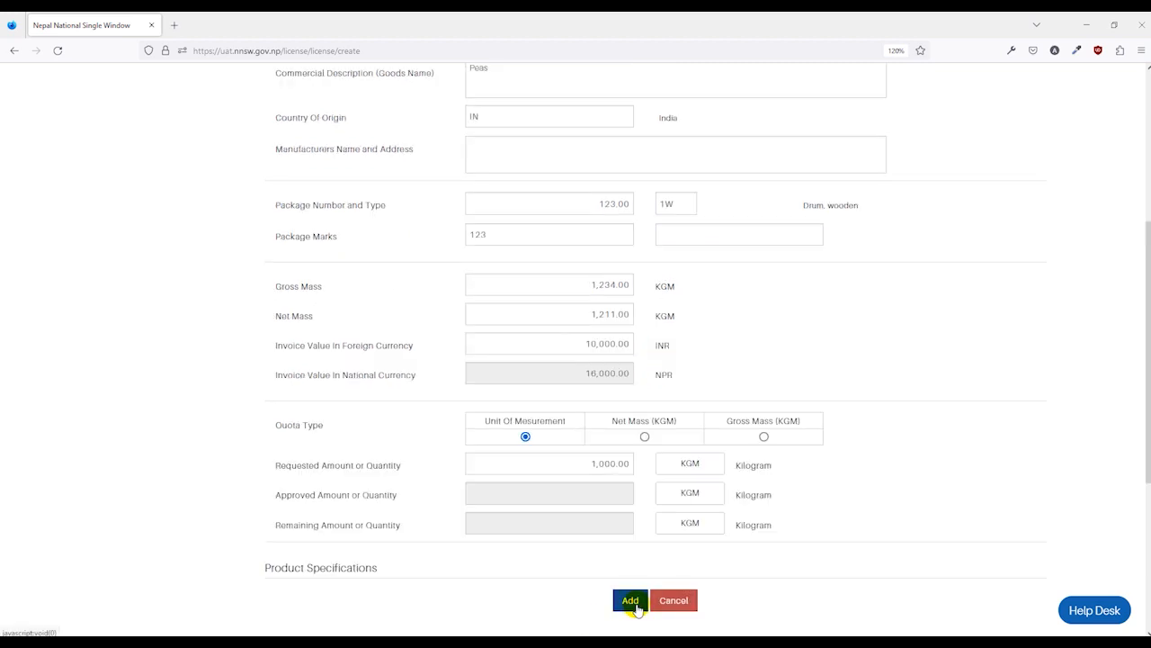
left_click(634, 606)
scroll(556, 440, "up", 1)
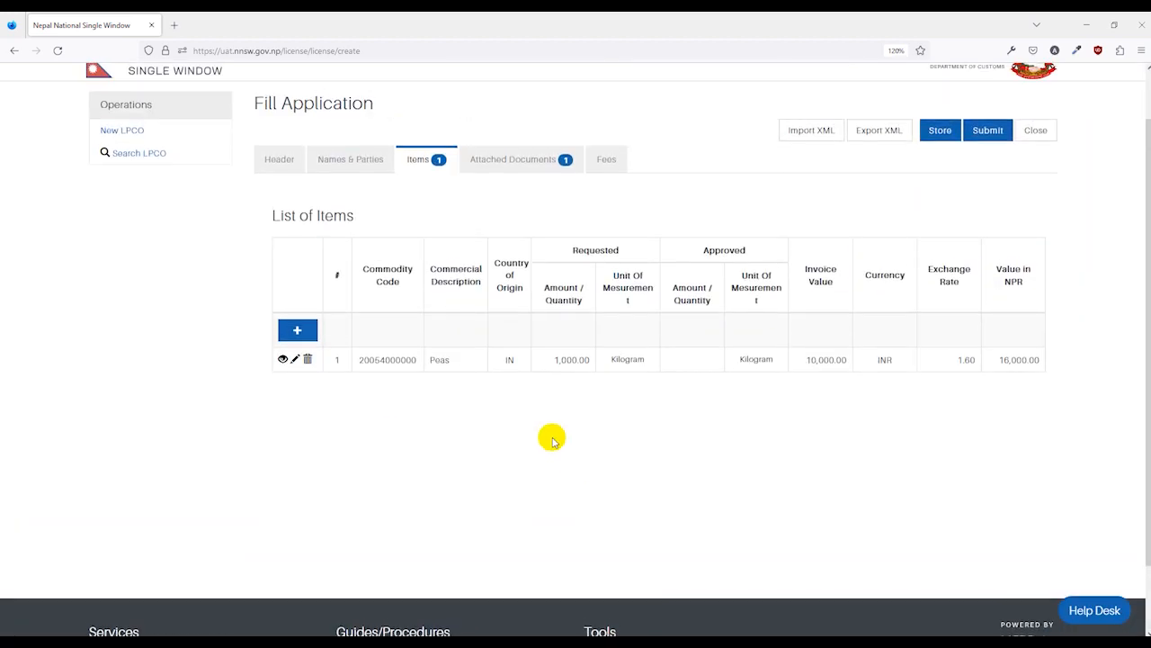
left_click(298, 332)
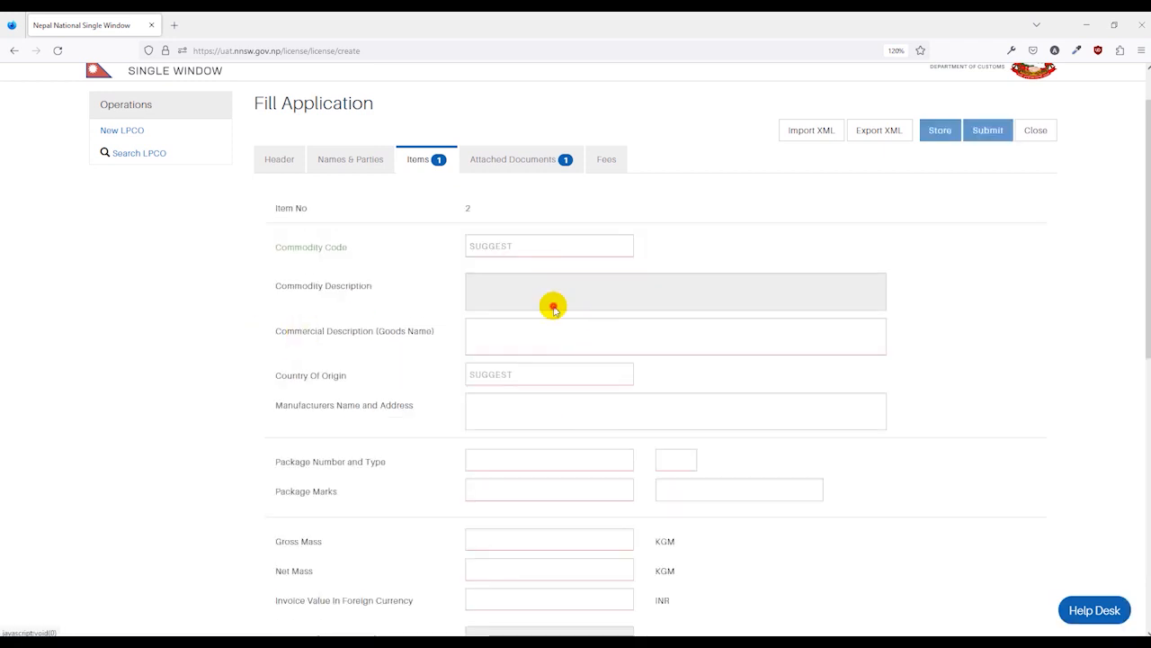
scroll(548, 368, "down", 5)
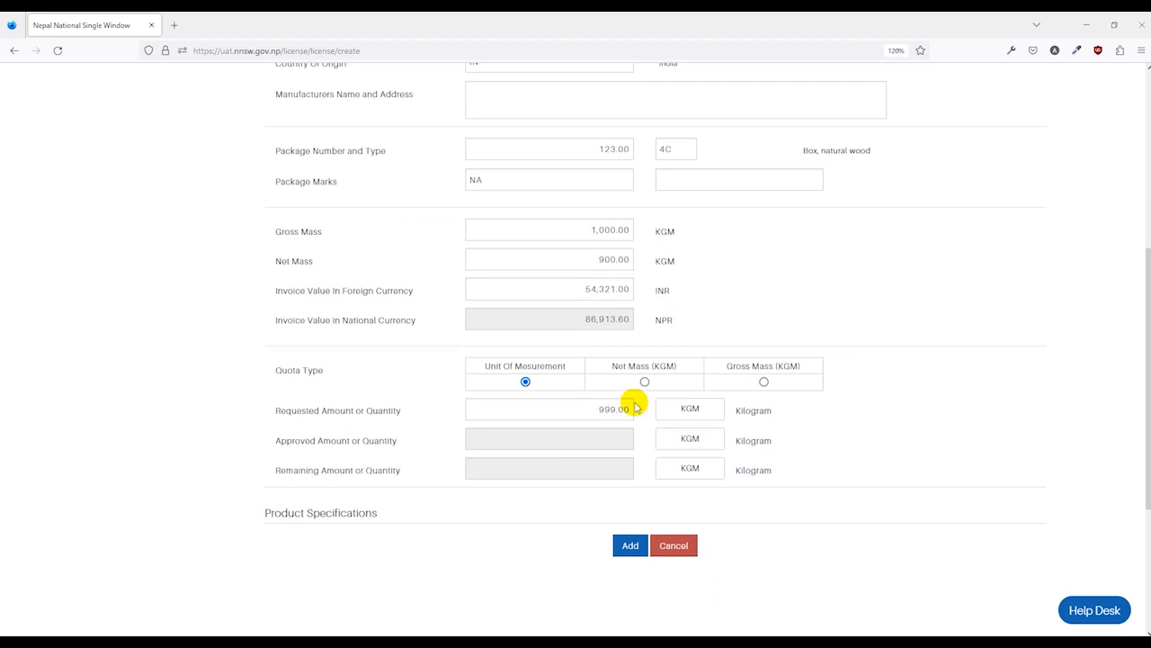
left_click(628, 547)
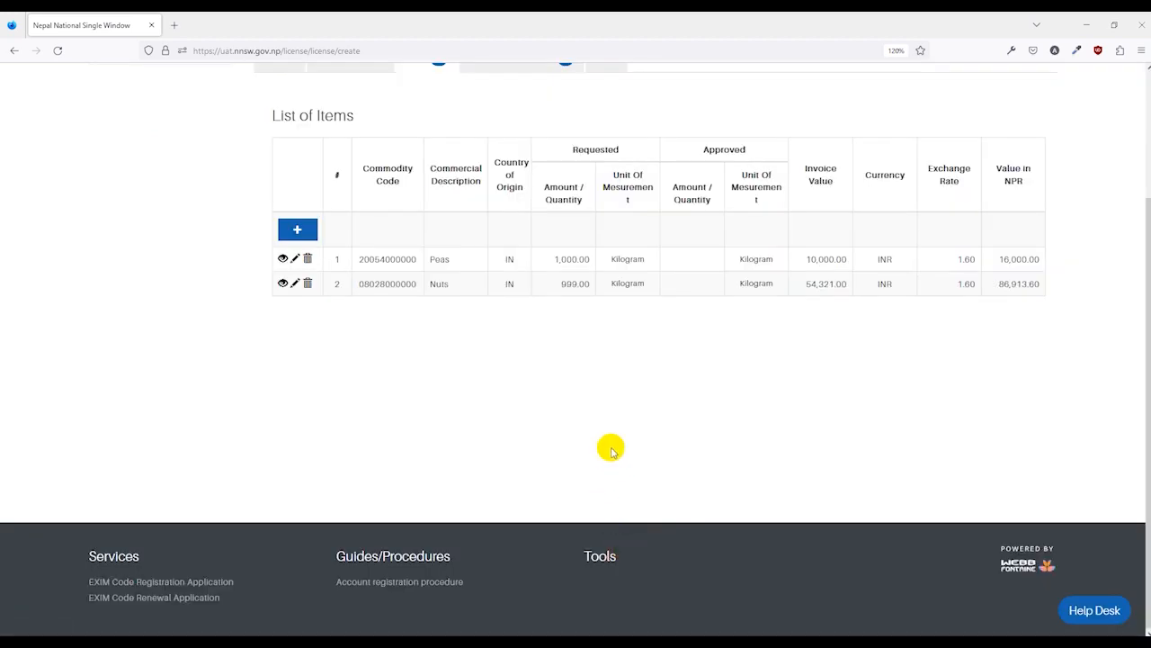
scroll(414, 429, "up", 3)
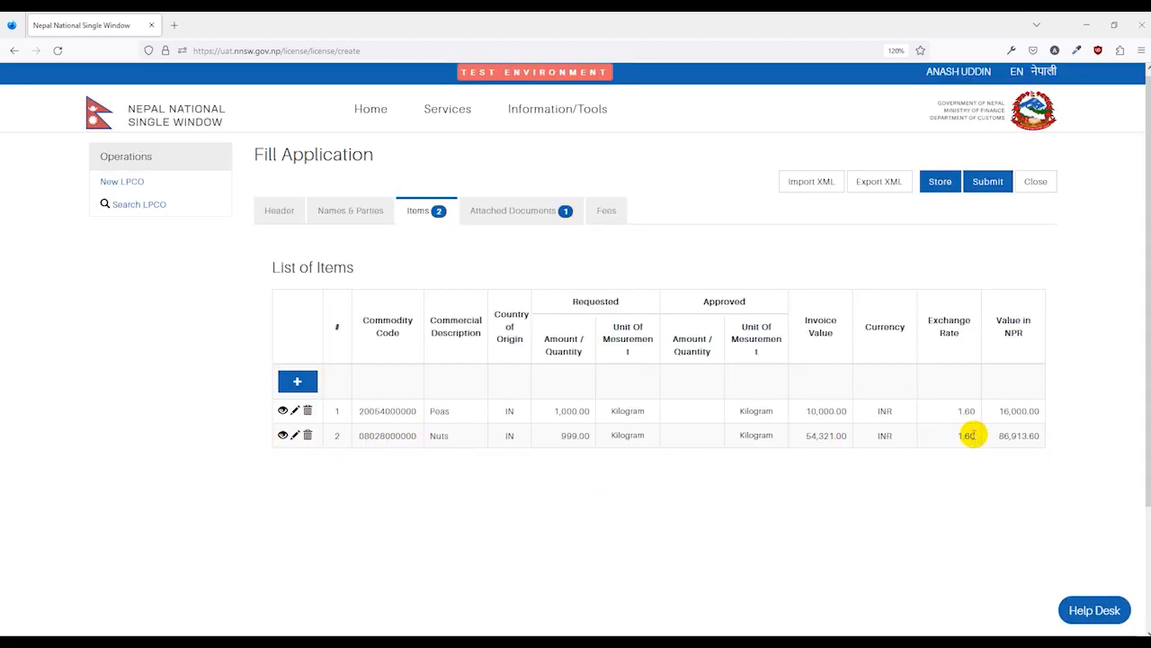
scroll(396, 445, "up", 1)
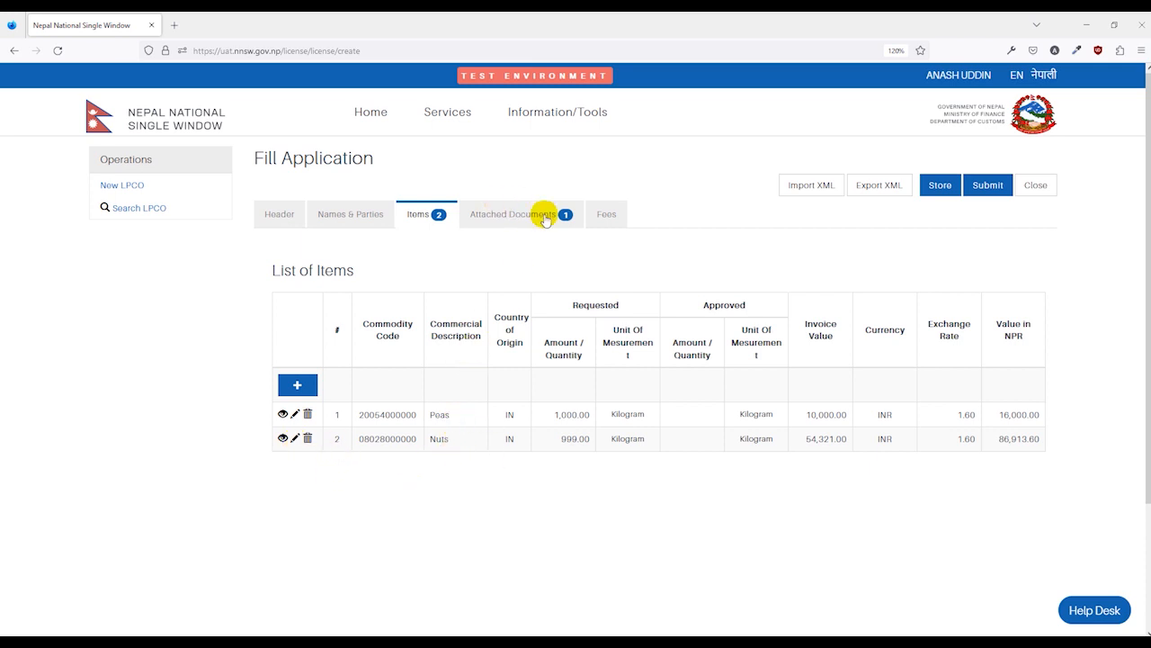
- Edit the attached Documents of Performa Invoice, setting its reference number to 123 and its date to 04/01/2023
left_click(506, 218)
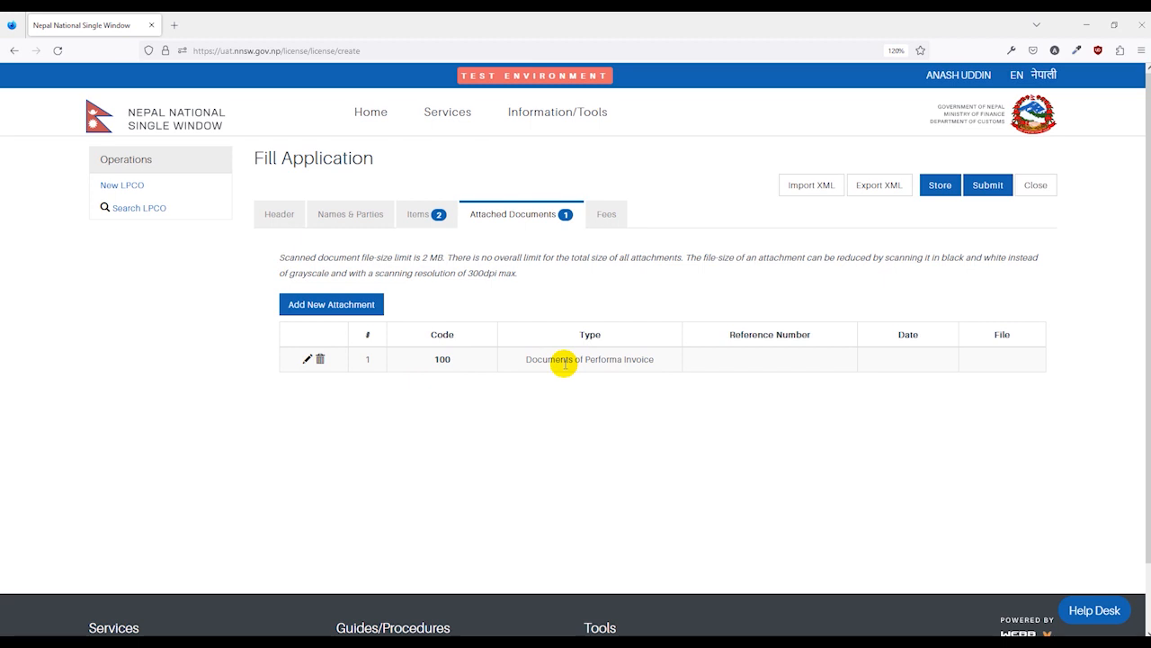
left_click(306, 360)
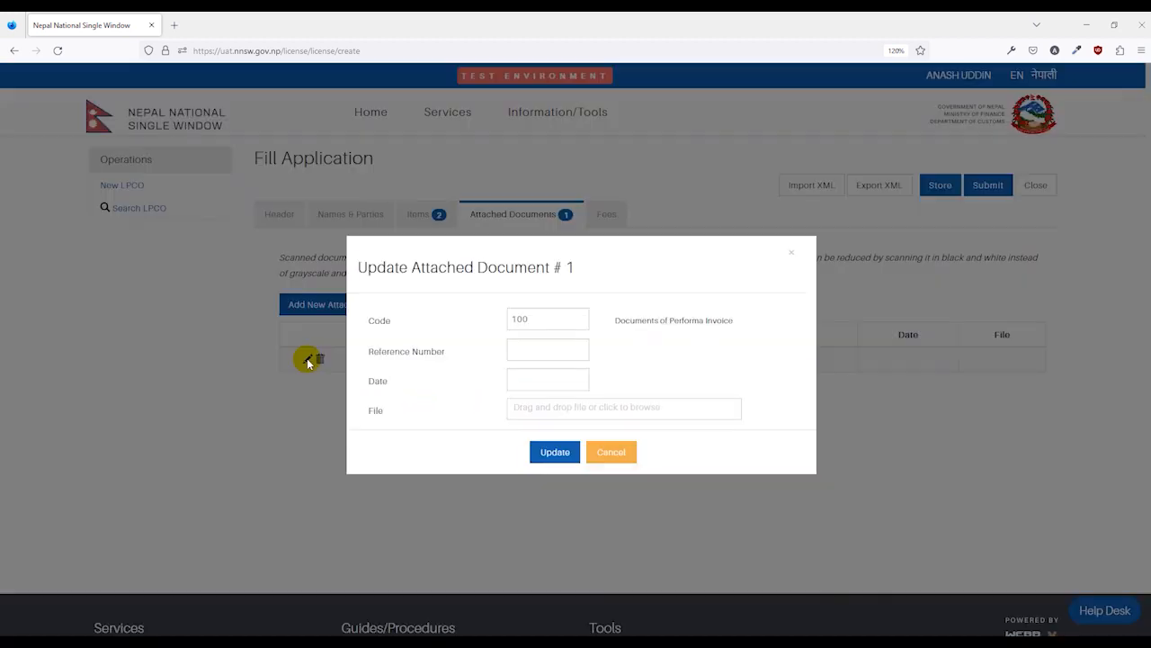
left_click(535, 348)
type("123")
left_click(546, 381)
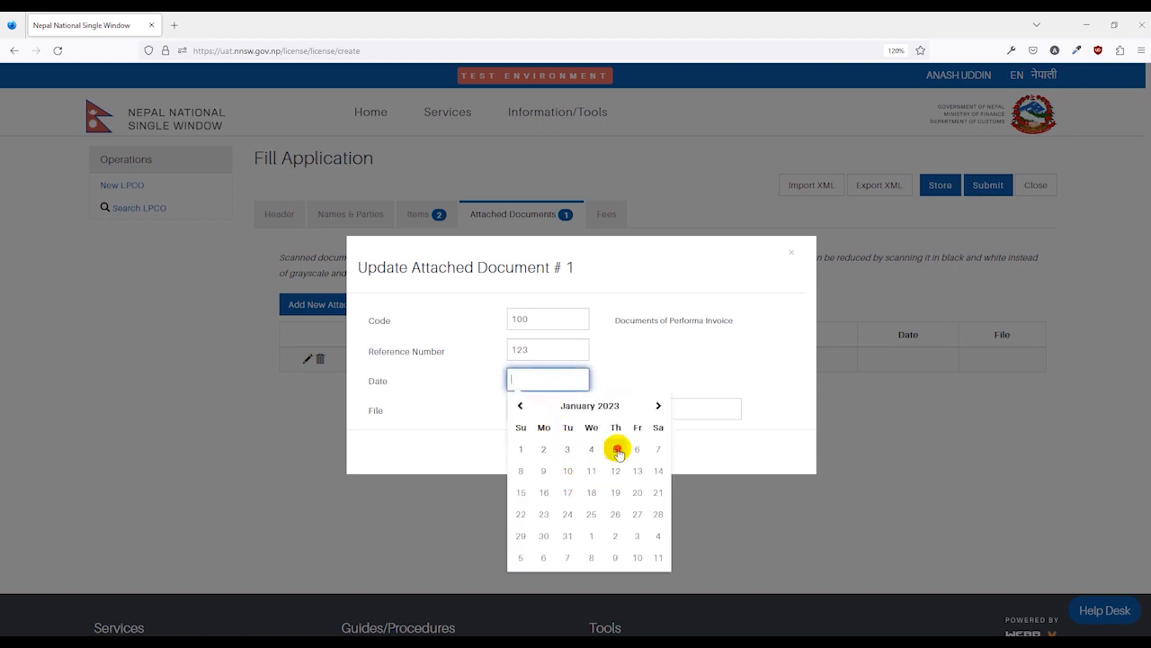
left_click(617, 449)
- Upload the file invoice-12.pdf to the Performa Invoice document and update the attachment
left_click(548, 408)
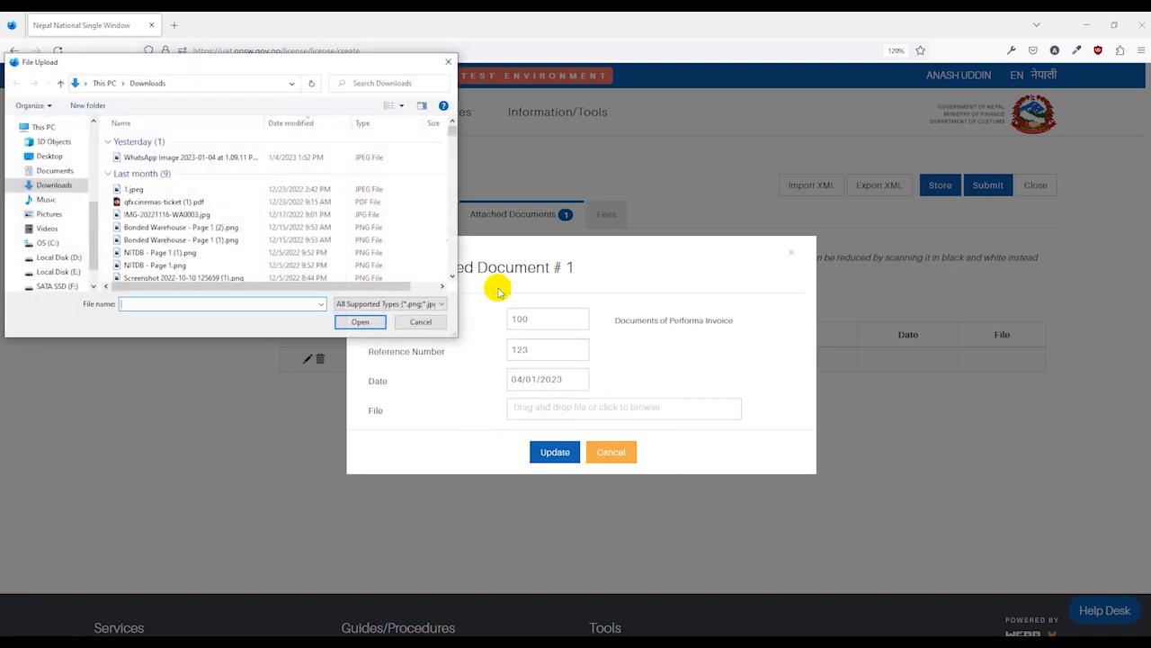
left_click(390, 87)
type("invoice")
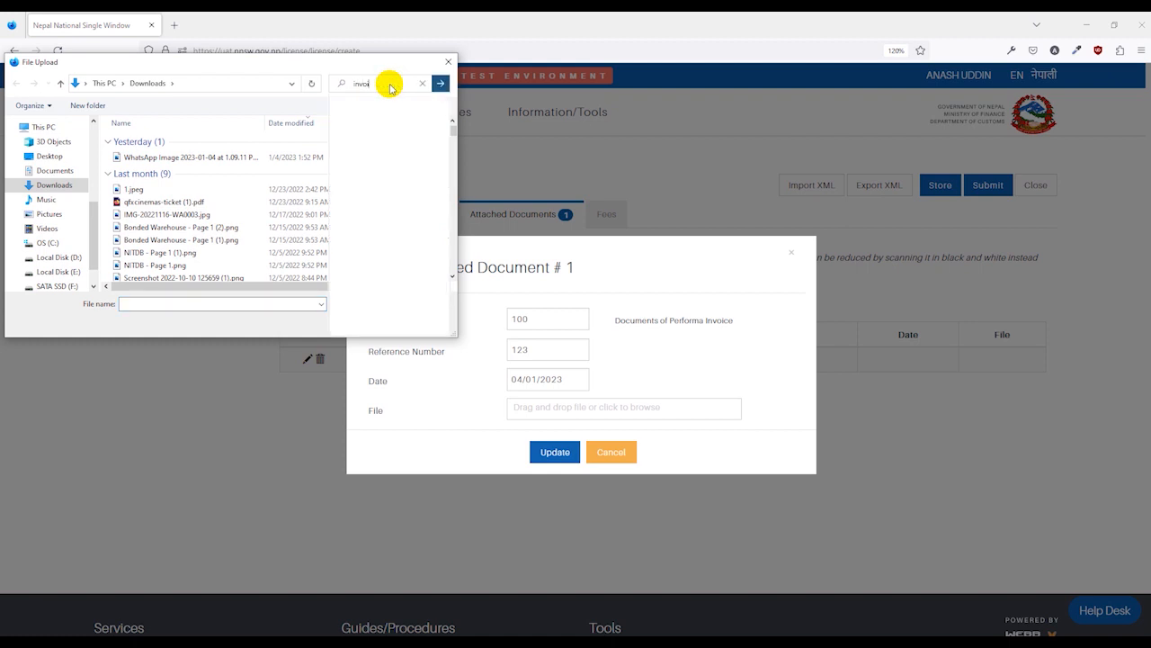
left_click(439, 83)
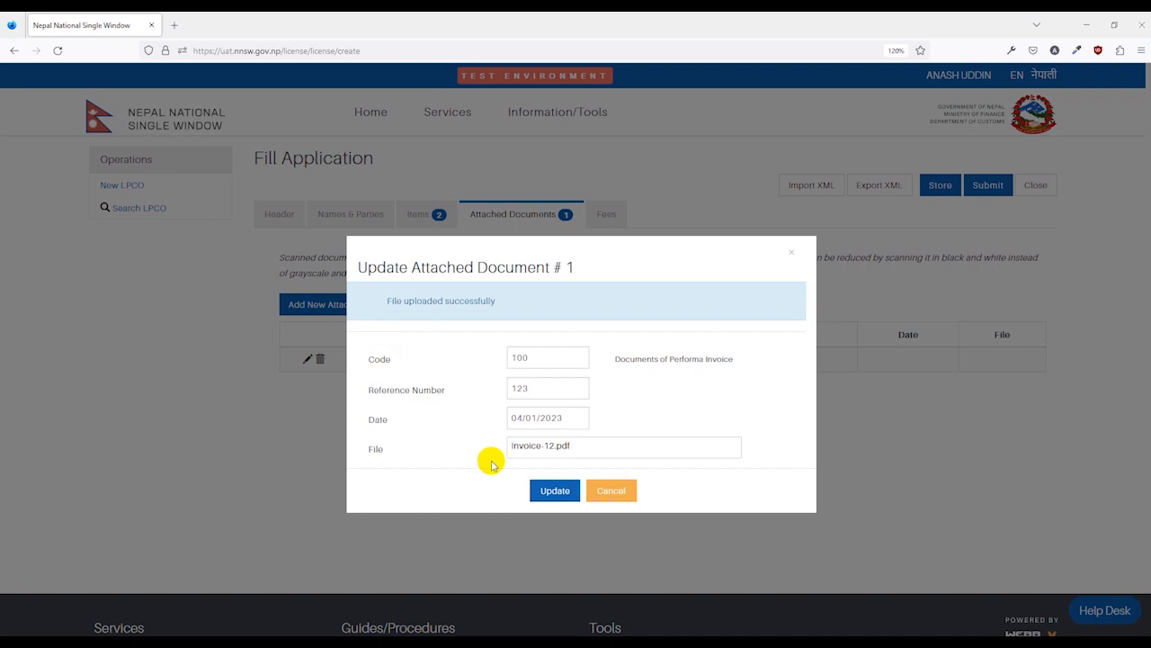
left_click(553, 490)
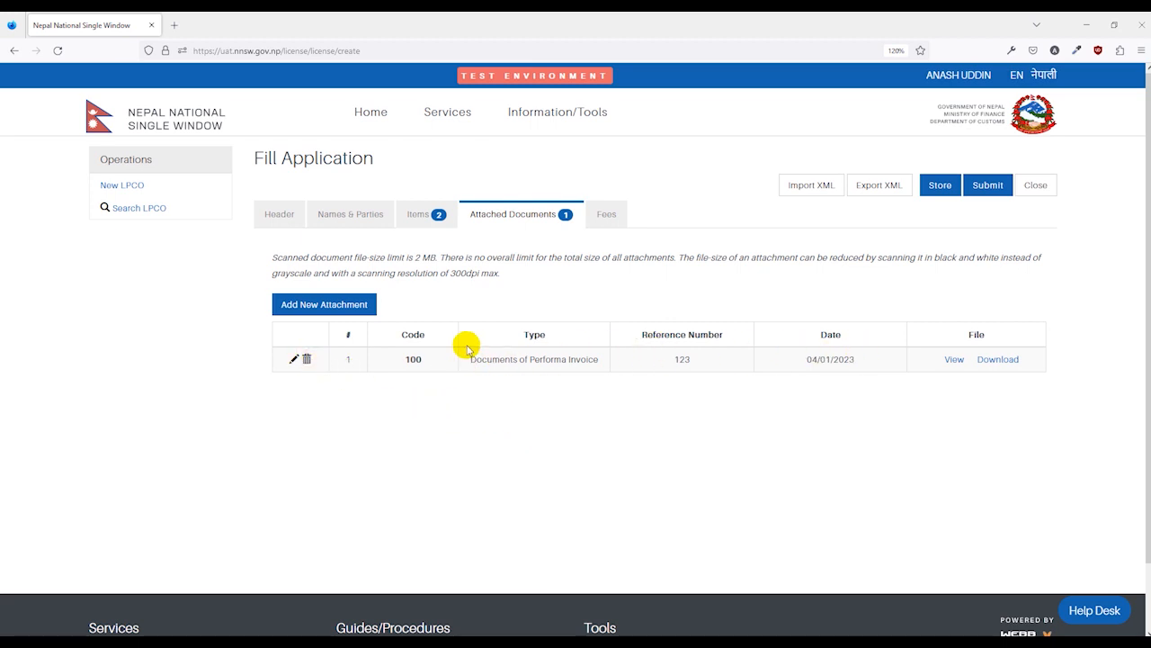
- Create a new attachment with document code 999 (Others) and the reference number Pic
left_click(339, 306)
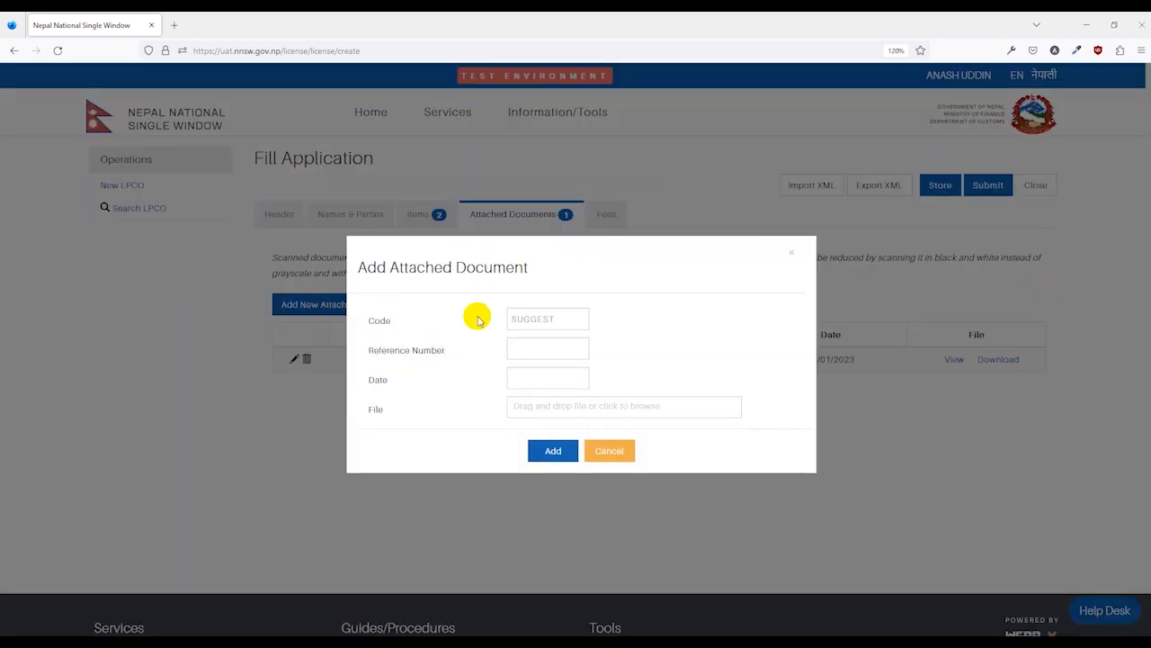
left_click(542, 320)
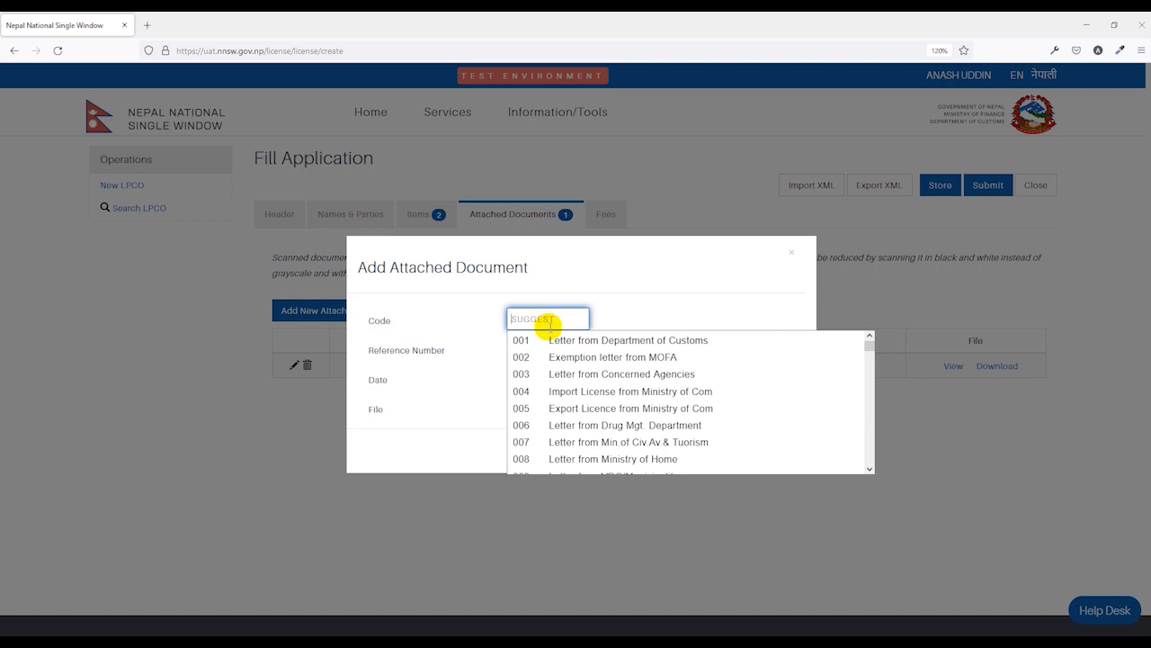
scroll(576, 378, "down", 8)
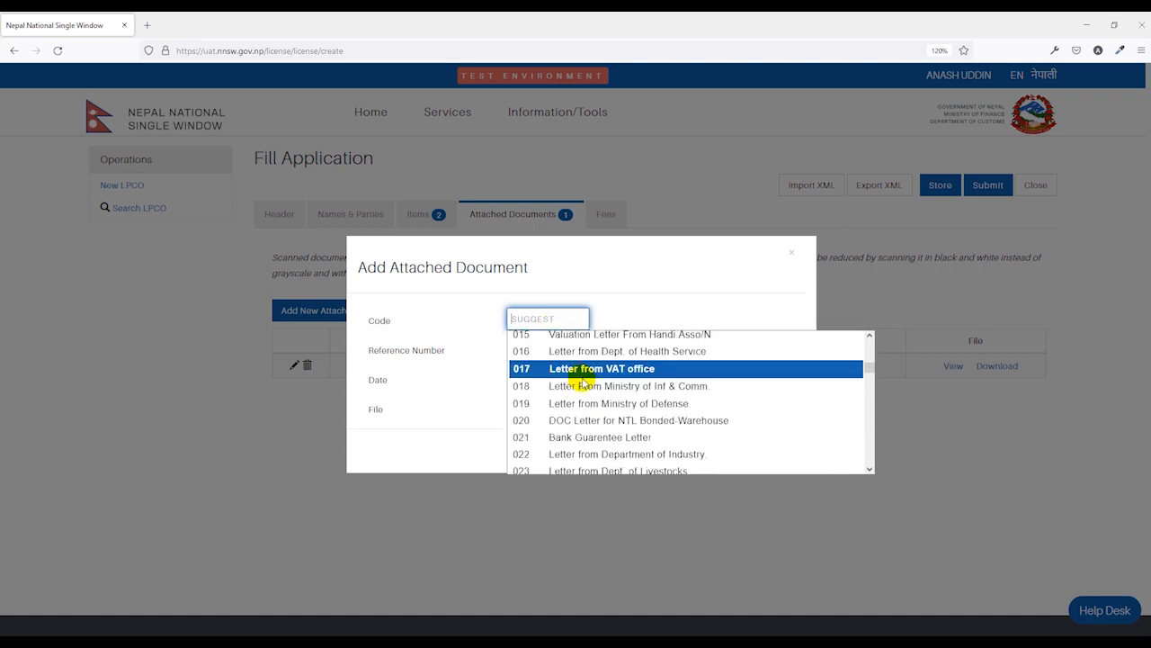
scroll(594, 382, "down", 10)
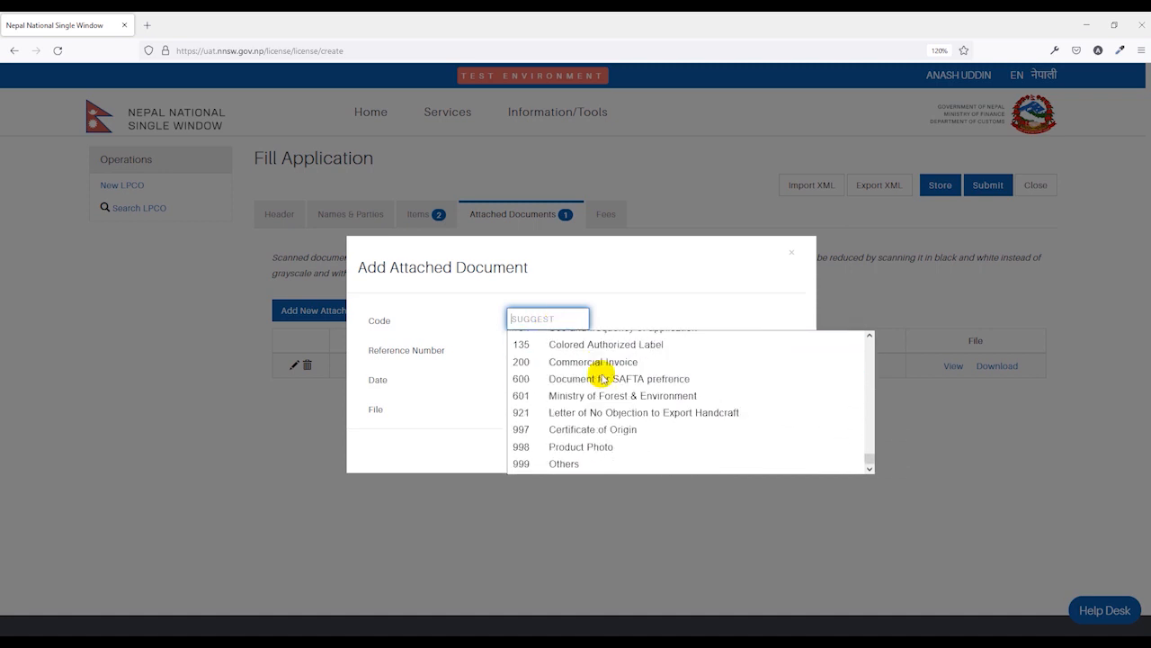
left_click(559, 466)
left_click(542, 351)
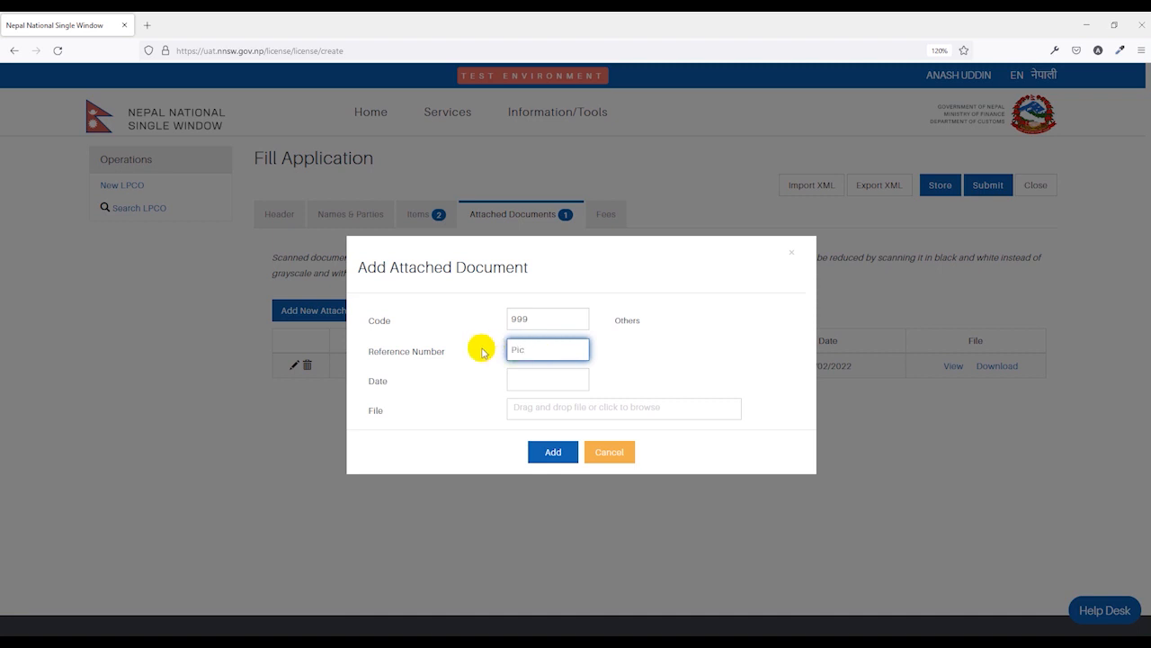
- Upload a file for the Others document and add it to the attached documents
left_click(543, 383)
left_click(441, 404)
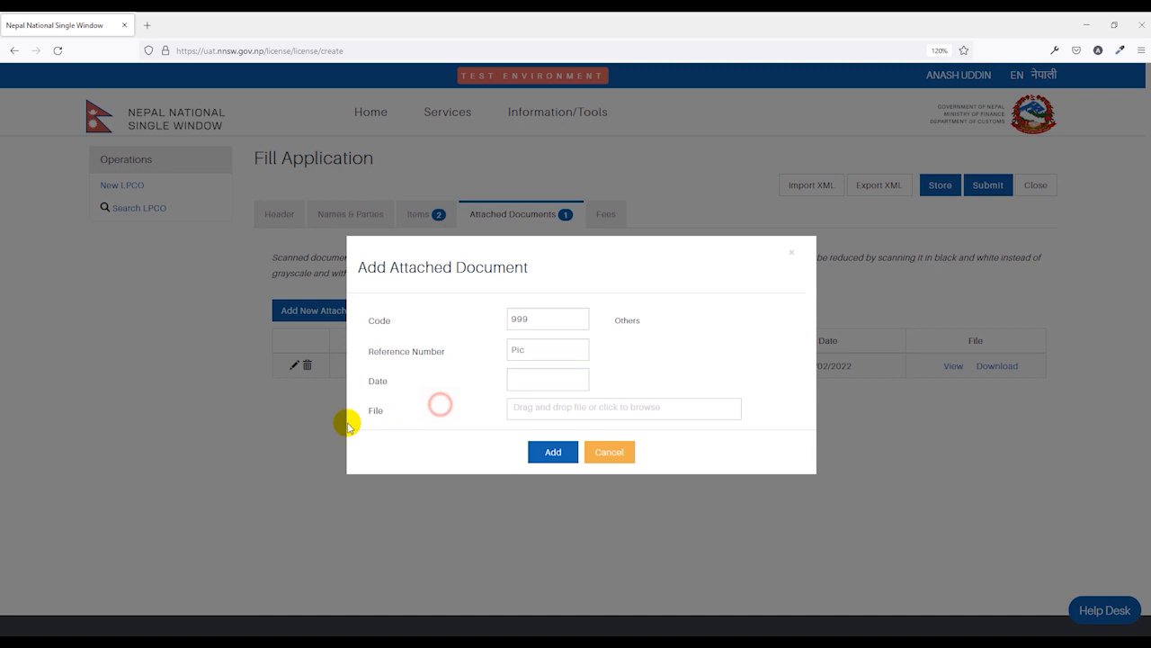
left_click(509, 414)
double_click(144, 223)
left_click(550, 488)
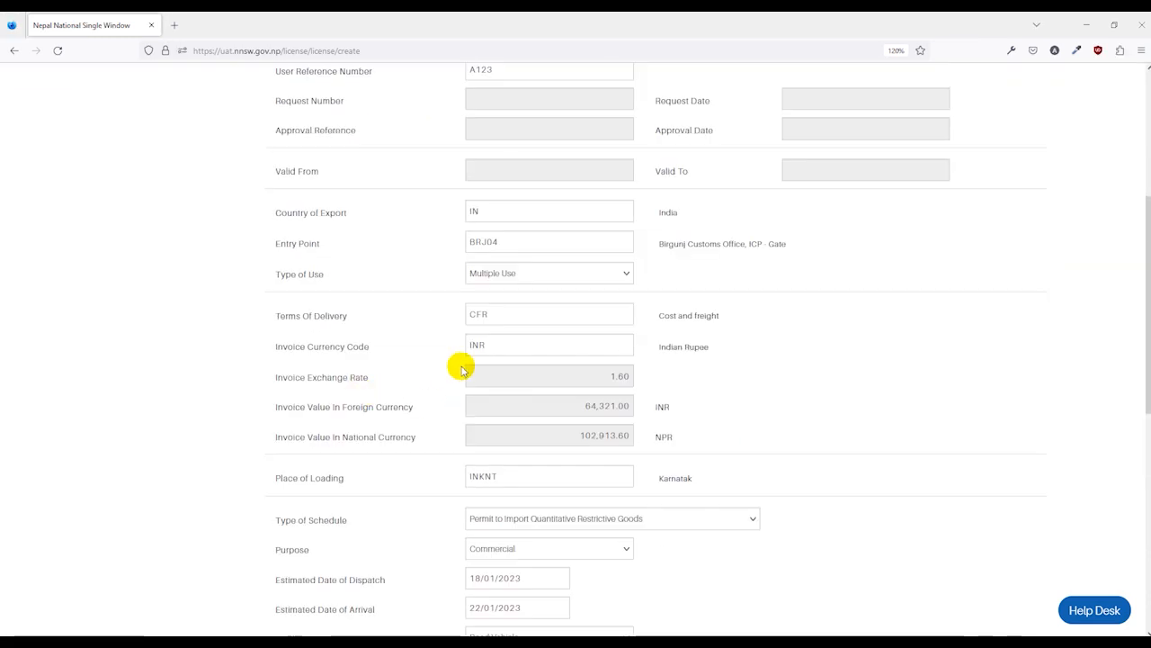
- Select Permit to Import Quantitative Restrictive Goods as the type of schedule in the application header
scroll(508, 490, "down", 2)
scroll(508, 490, "down", 1)
left_click(502, 443)
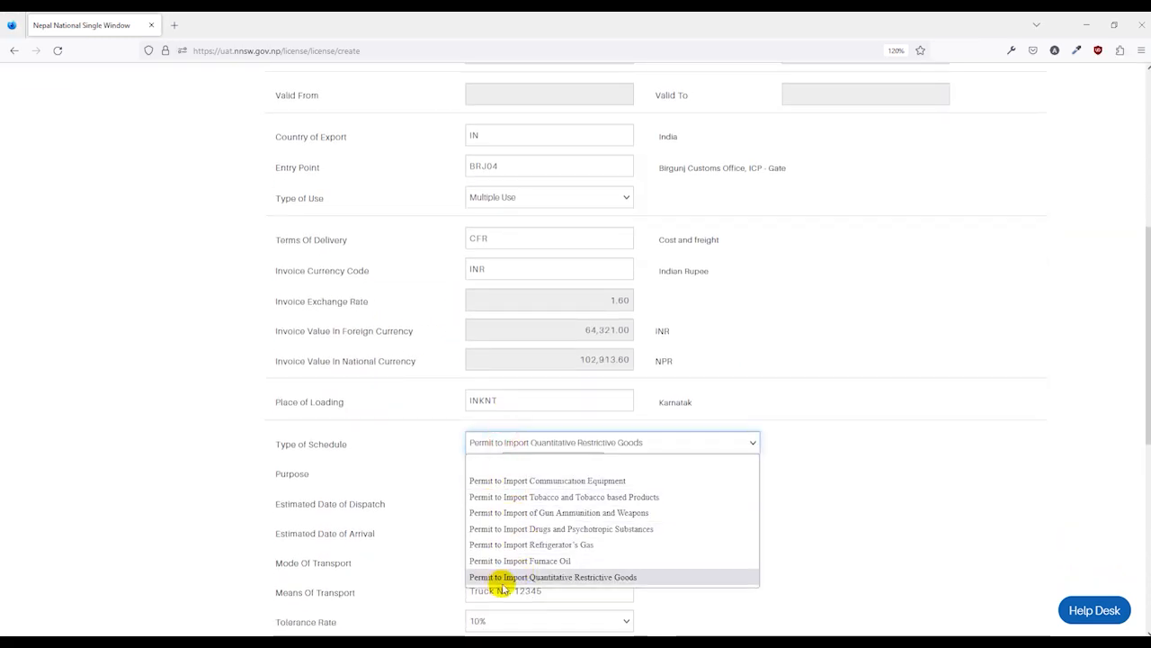
left_click(552, 576)
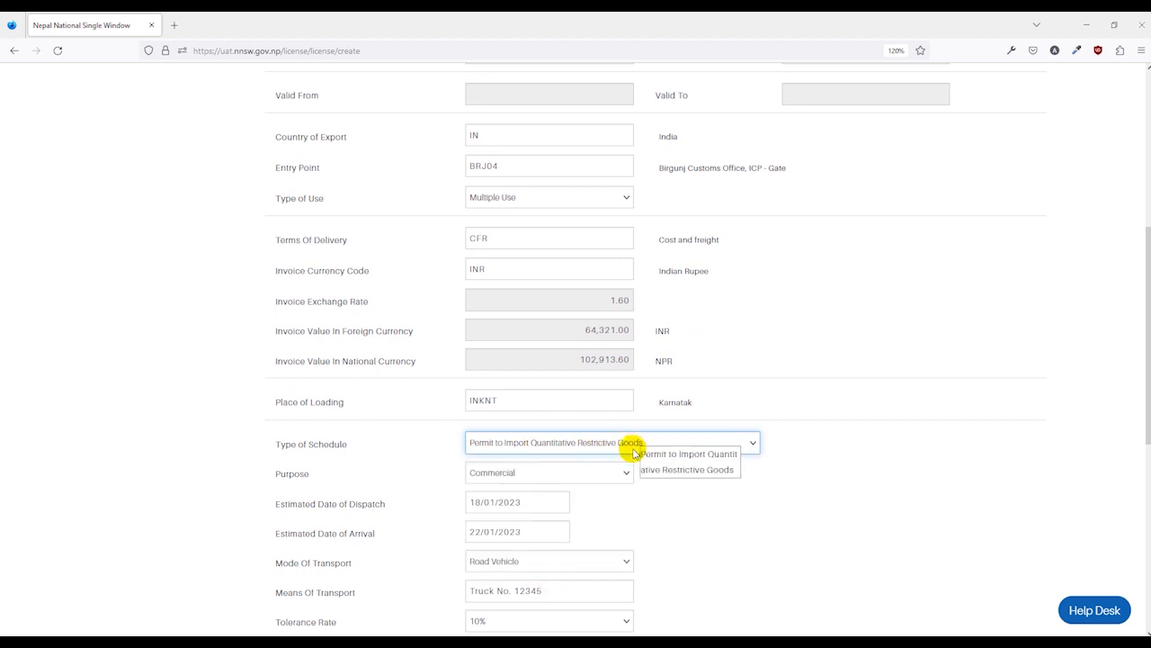
- Review the attached documents, including the Letter from Department of Industry, and the application's list of fees and charges
scroll(571, 442, "up", 5)
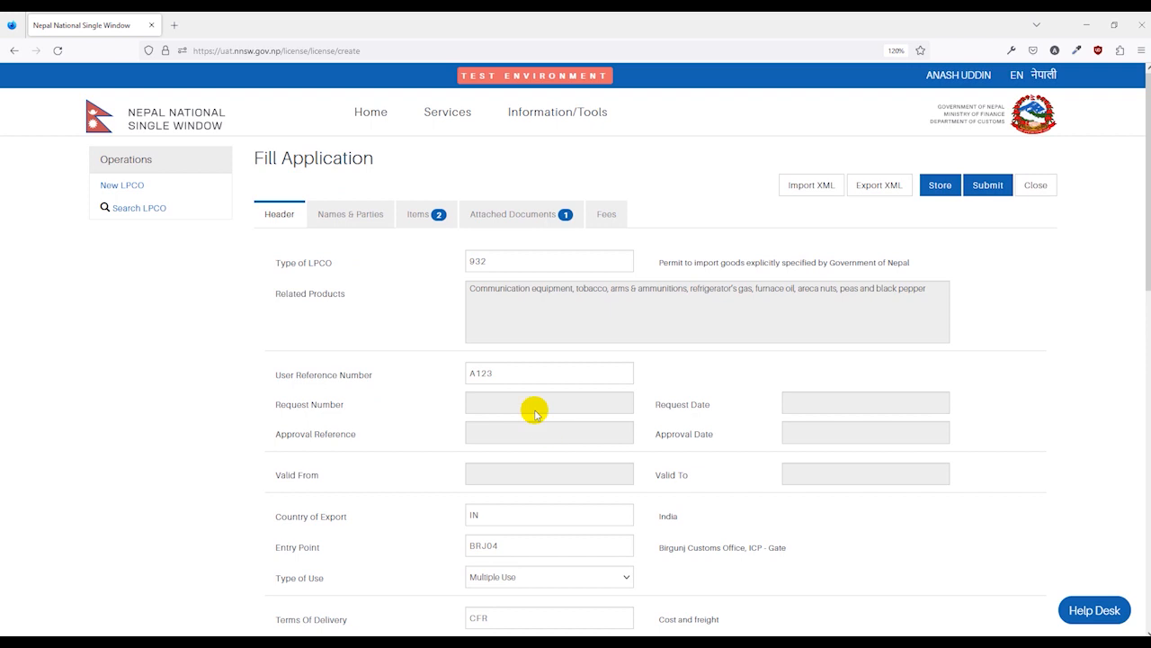
left_click(520, 214)
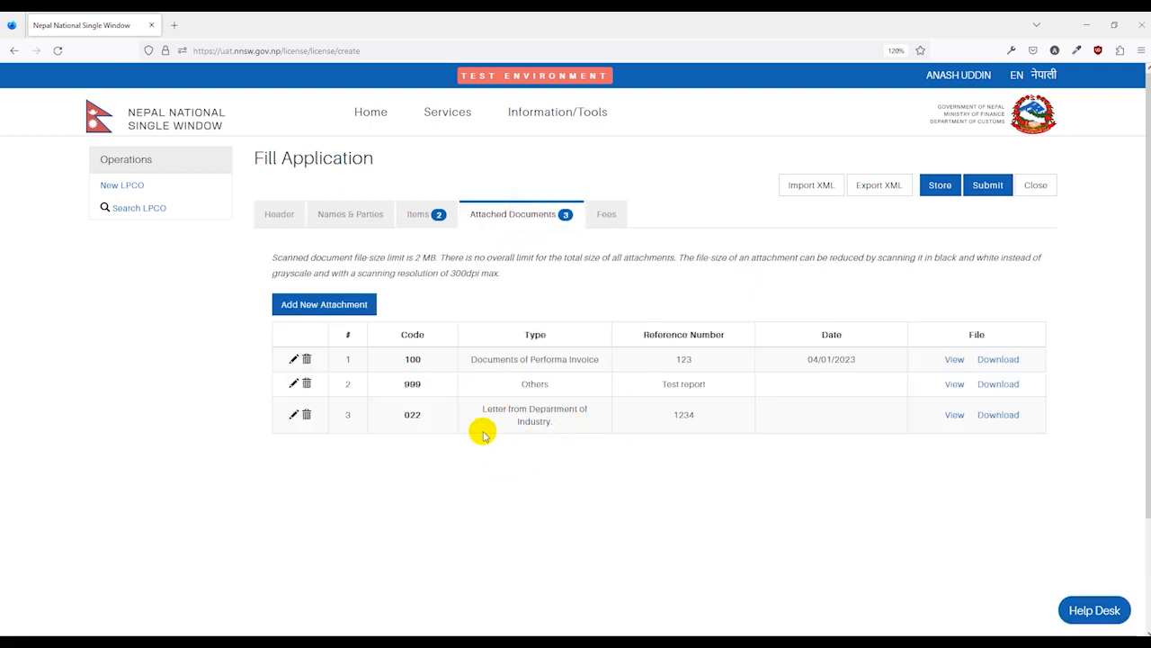
left_click_drag(483, 406, 571, 436)
left_click(571, 437)
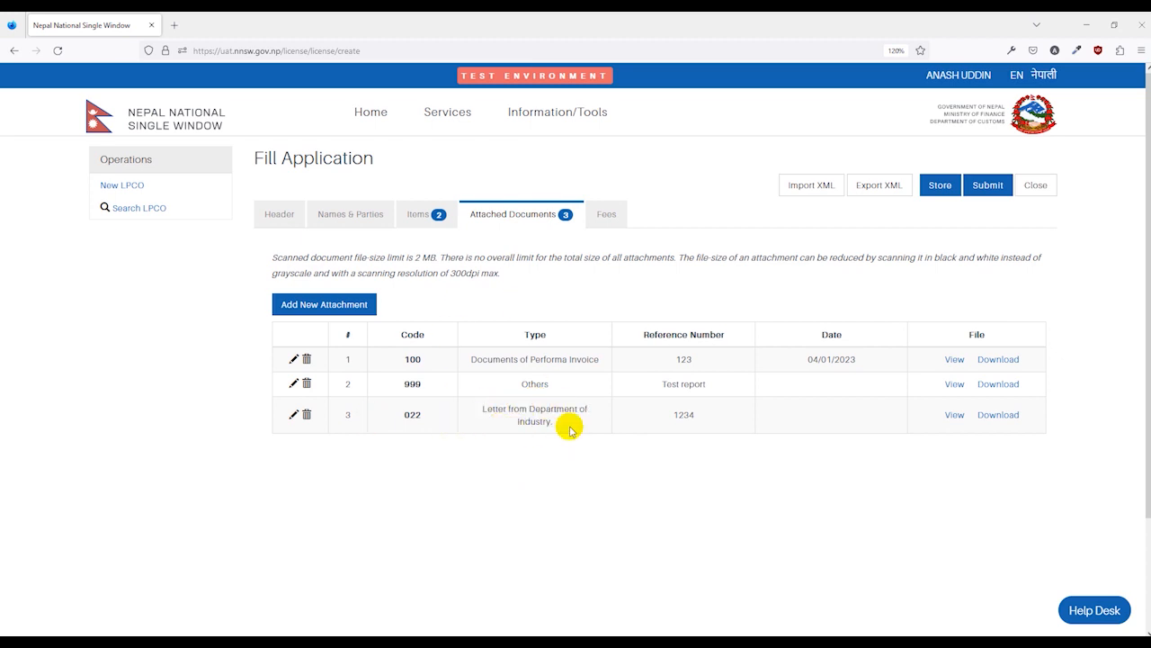
left_click(609, 211)
left_click(972, 439)
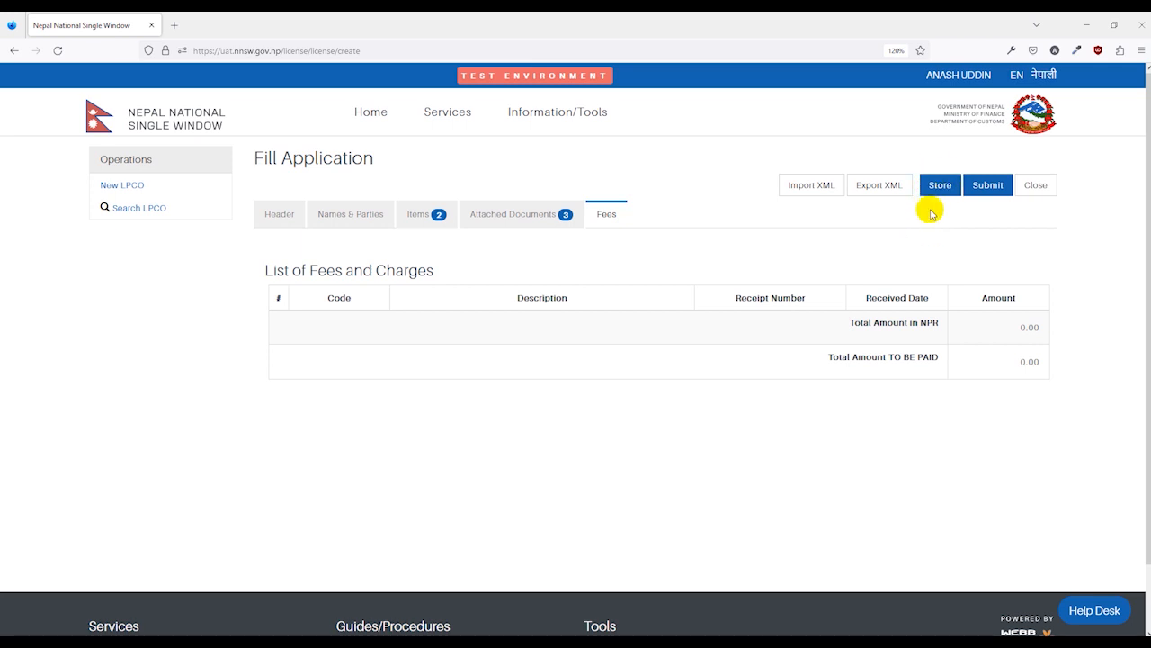
- Submit the LPCO application, confirm the operation and dismiss the submission notice
left_click(993, 194)
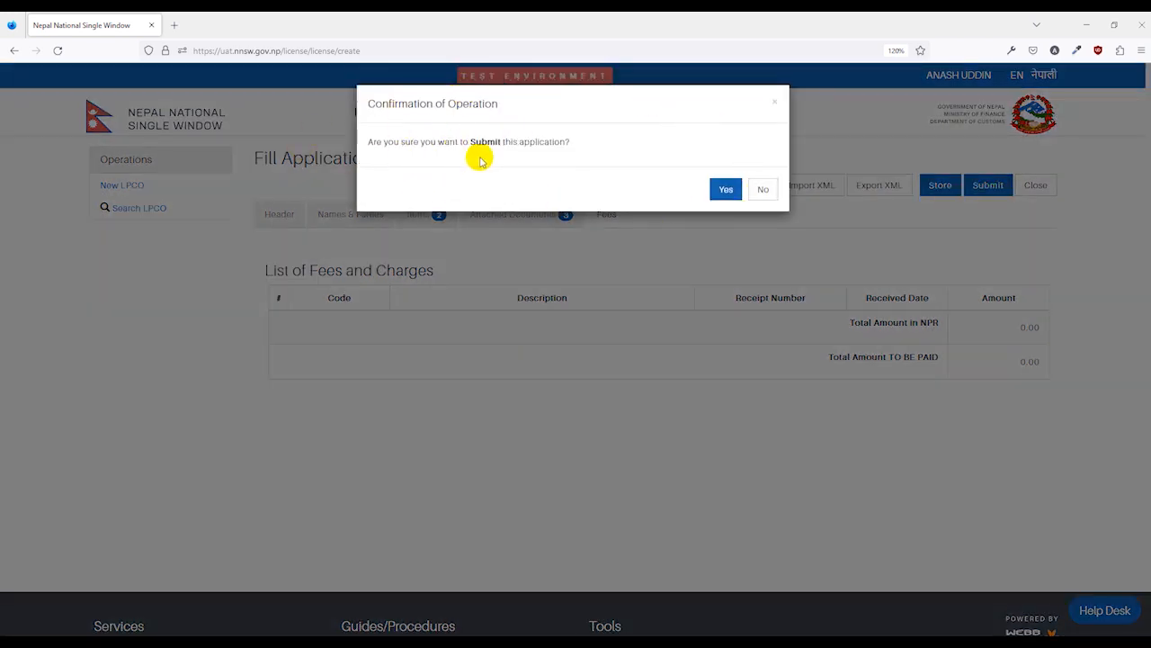
left_click(725, 189)
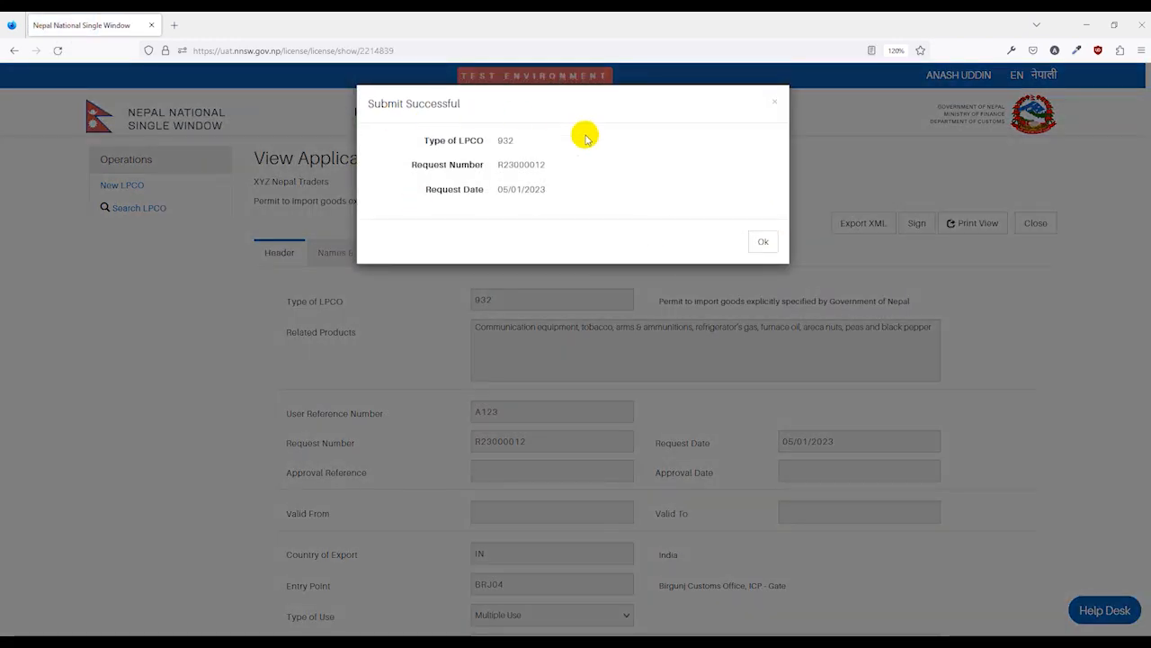
left_click(764, 243)
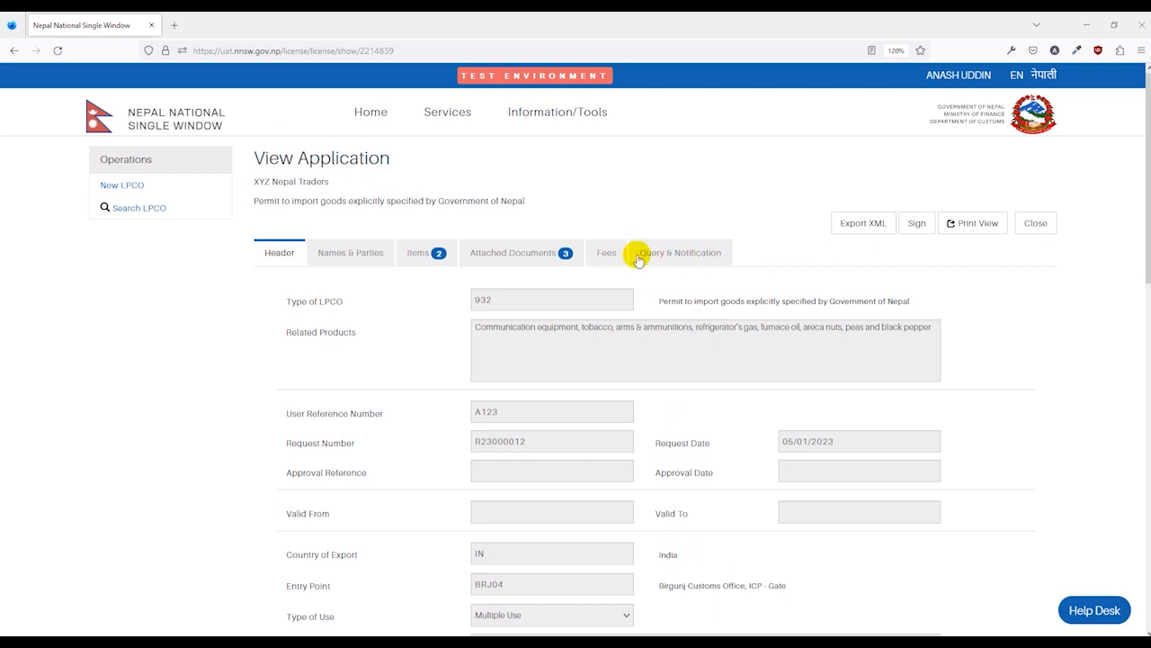
- Review the company and exporter details under names and parties in the submitted application
left_click(372, 258)
scroll(423, 270, "down", 3)
left_click_drag(476, 302, 575, 319)
left_click(584, 303)
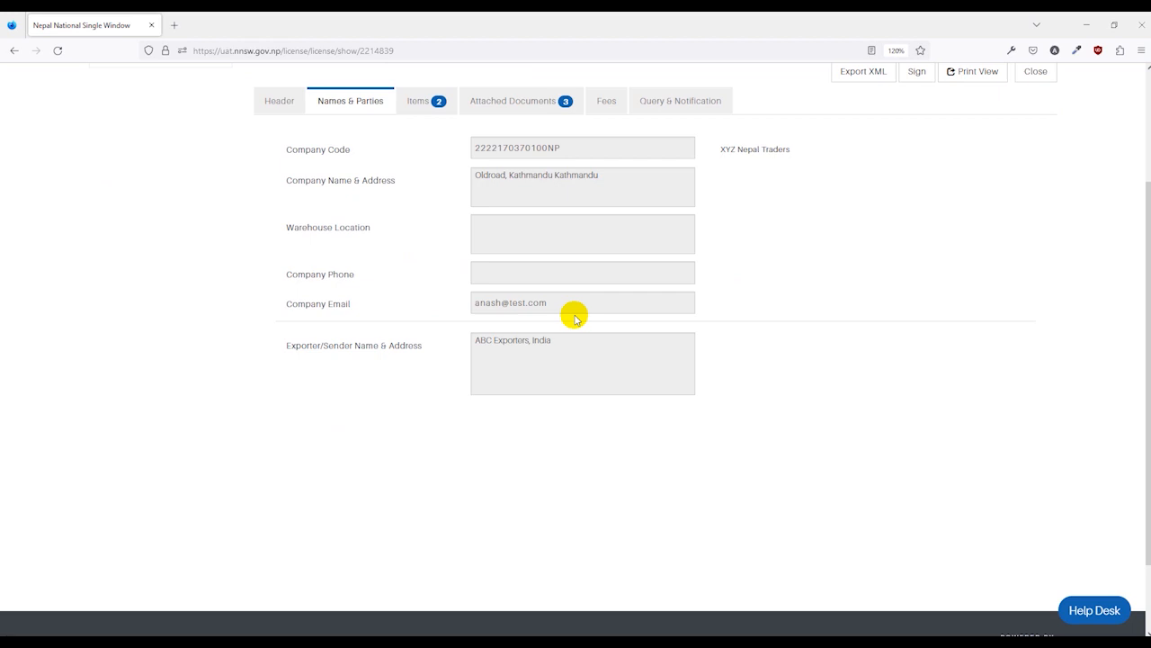
- Examine the submitted application's status, operation history and message field for queries and notifications
scroll(576, 319, "up", 3)
left_click(659, 251)
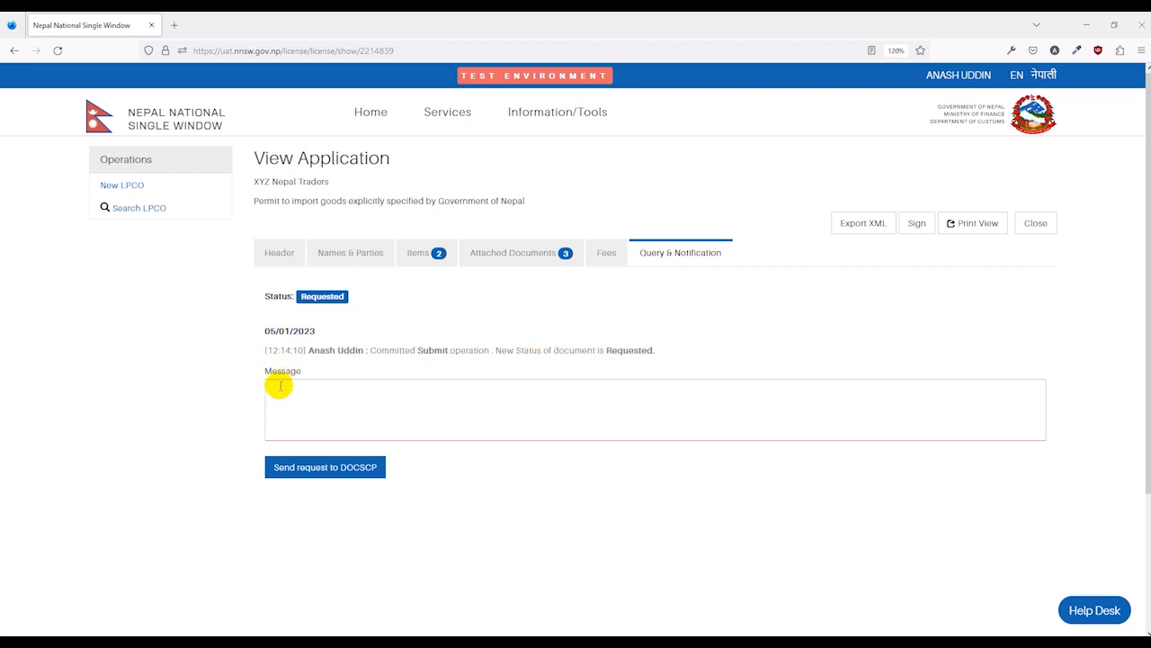
left_click(334, 405)
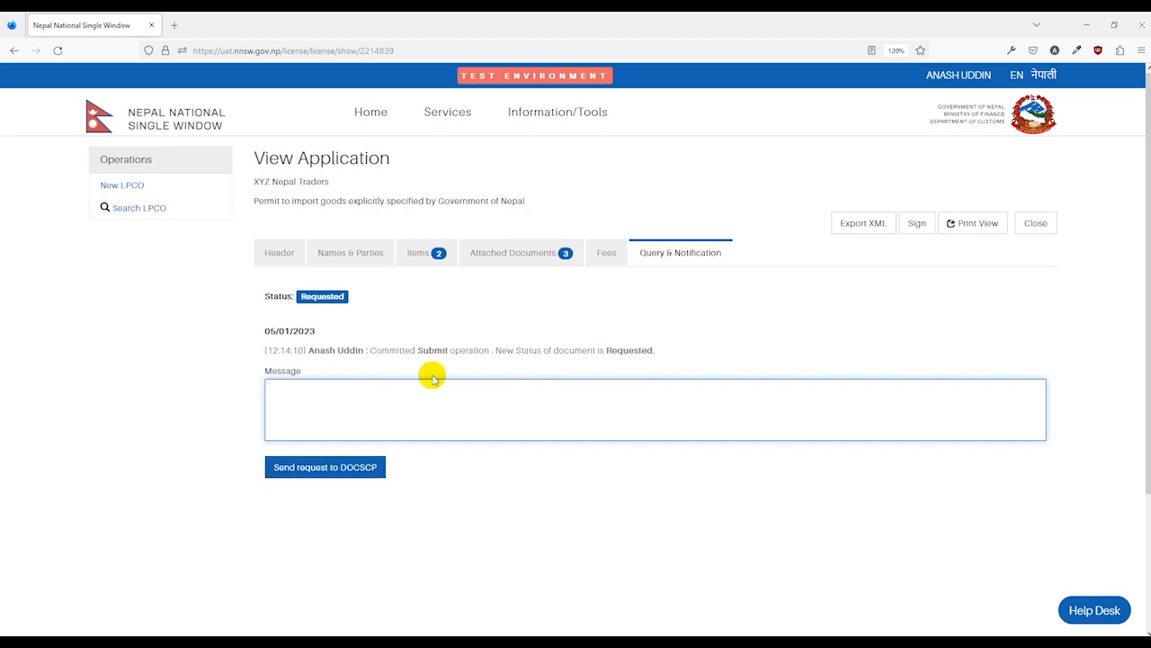
left_click(492, 469)
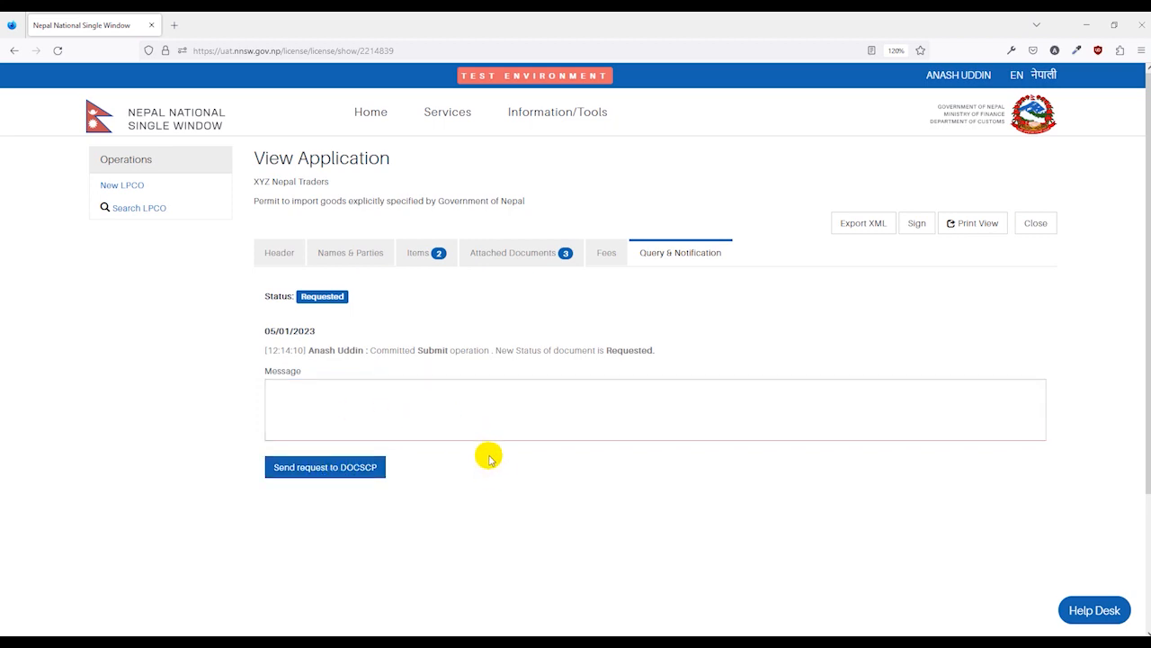